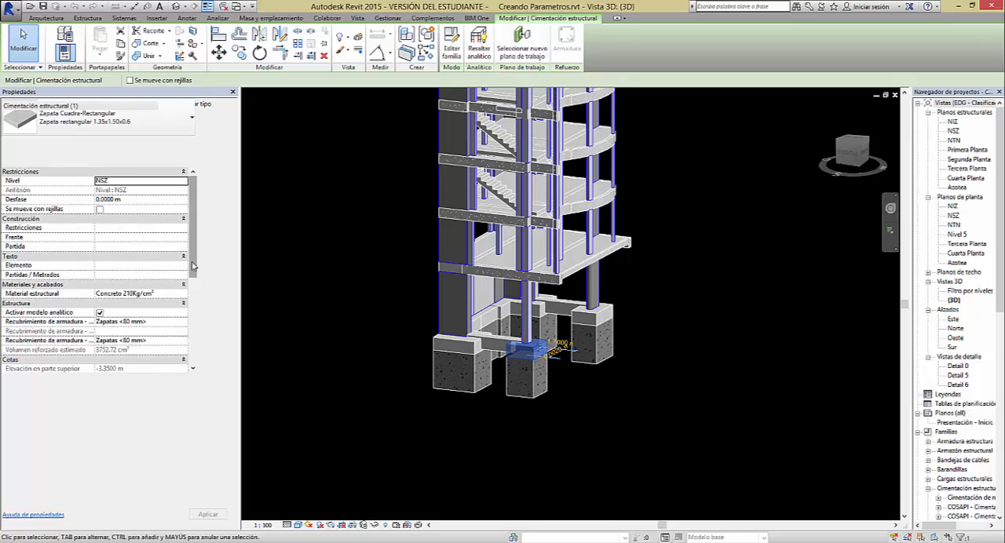
Examine the instance properties of the rectangular footing and the irregular Z-4 false footing at the building's base
left_click_drag(193, 260, 196, 324)
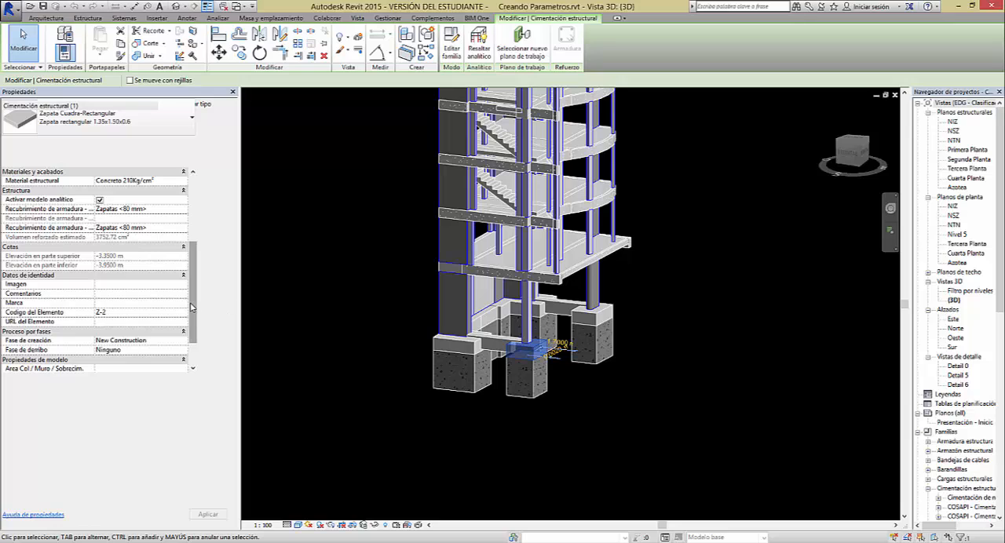
left_click_drag(195, 314, 196, 342)
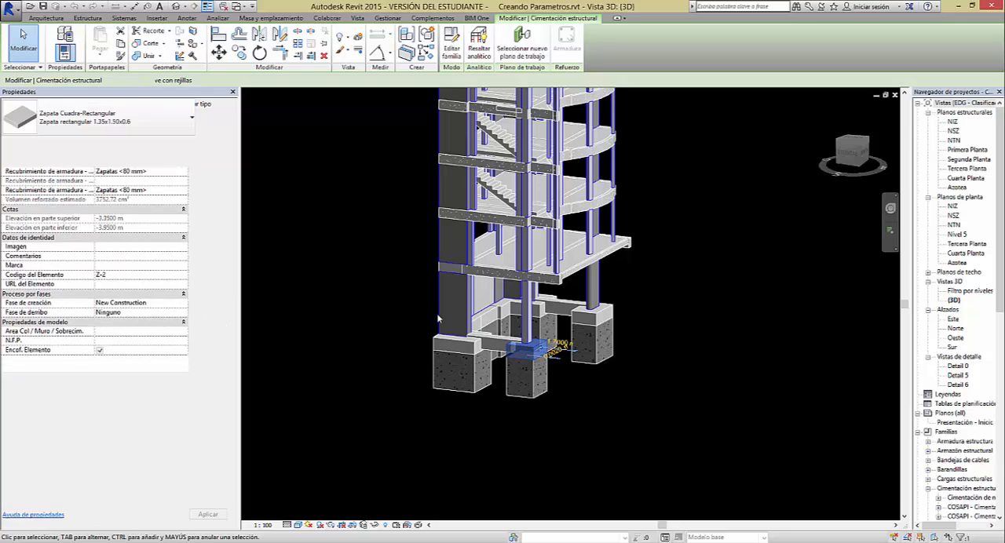
left_click(469, 374)
left_click(468, 374)
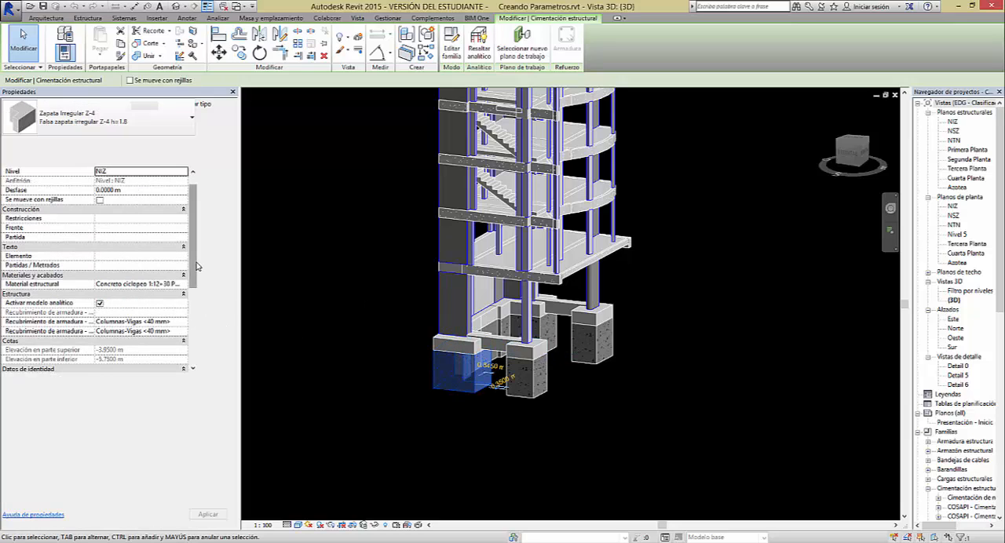
mouse_move(195, 267)
left_mouse_down()
mouse_move(195, 289)
mouse_move(195, 261)
left_mouse_up()
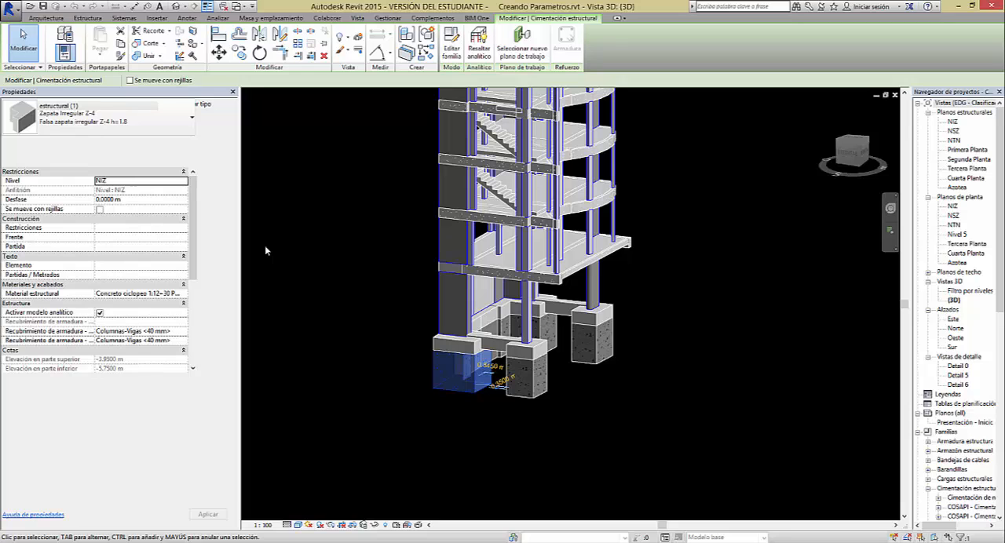
left_click(401, 281)
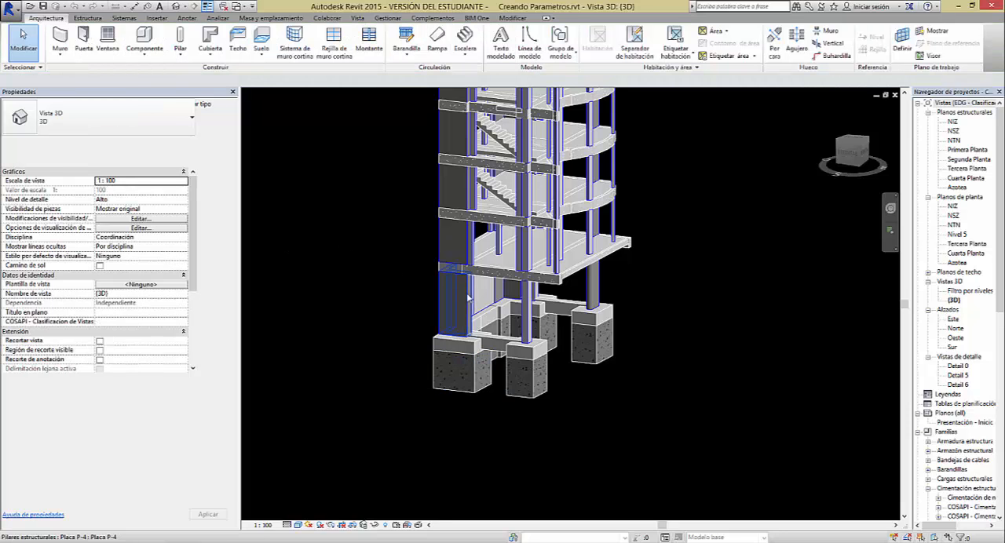
Examine the instance properties of the Placa P-2 column, then inspect the whole structure in 3D
middle_click_drag(508, 272, 603, 291, "shift")
left_click(512, 314)
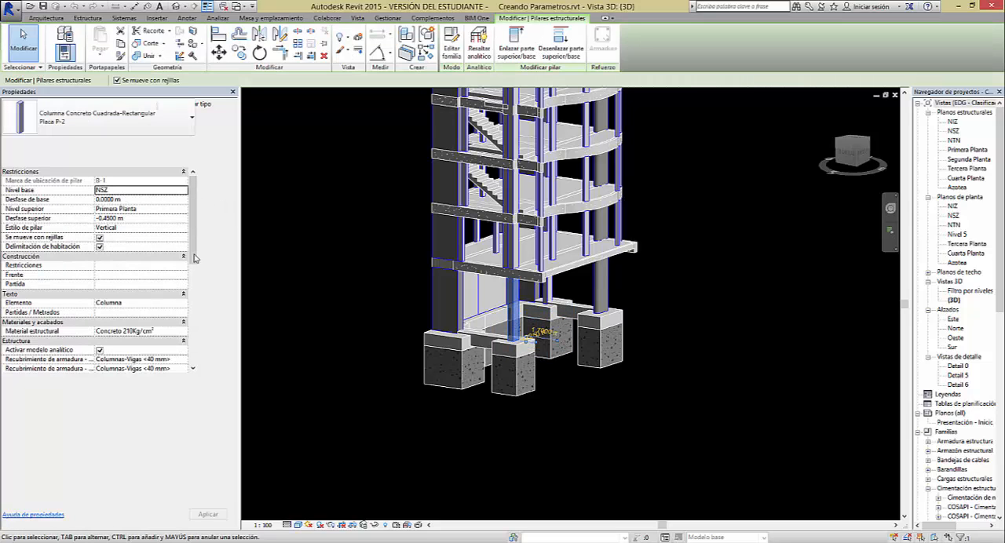
left_click_drag(194, 248, 201, 365)
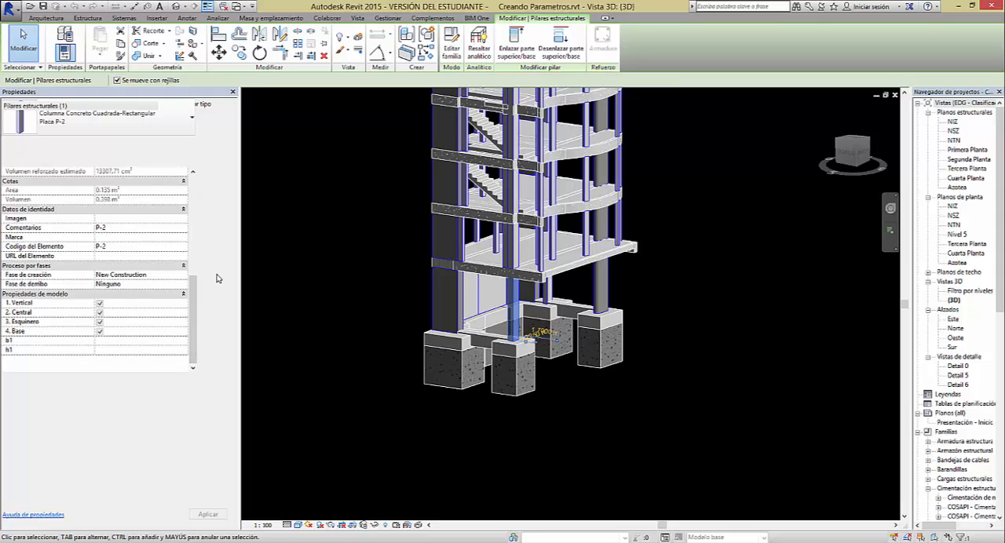
left_click_drag(200, 299, 199, 185)
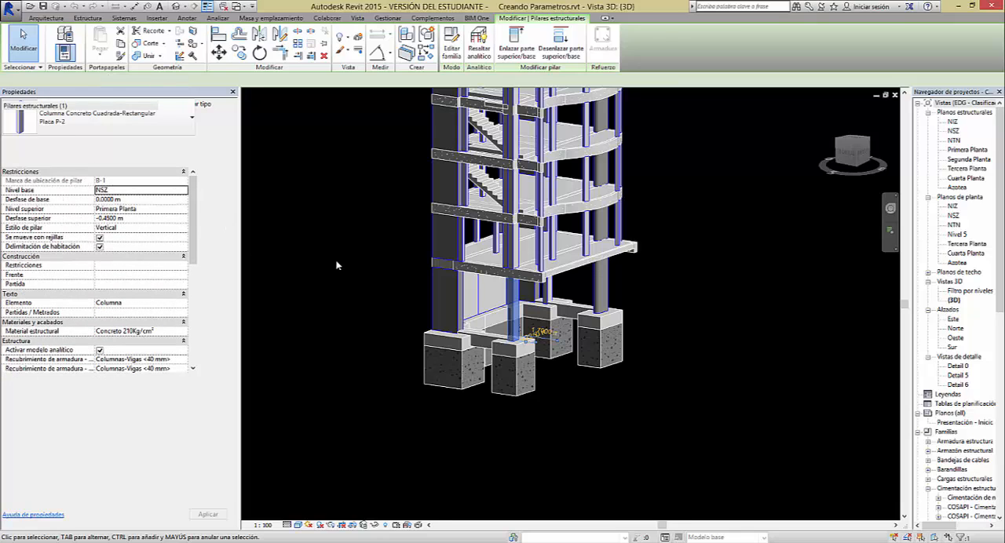
left_click(420, 261)
middle_click_drag(552, 252, 481, 317, "shift")
middle_click_drag(538, 228, 441, 248, "shift")
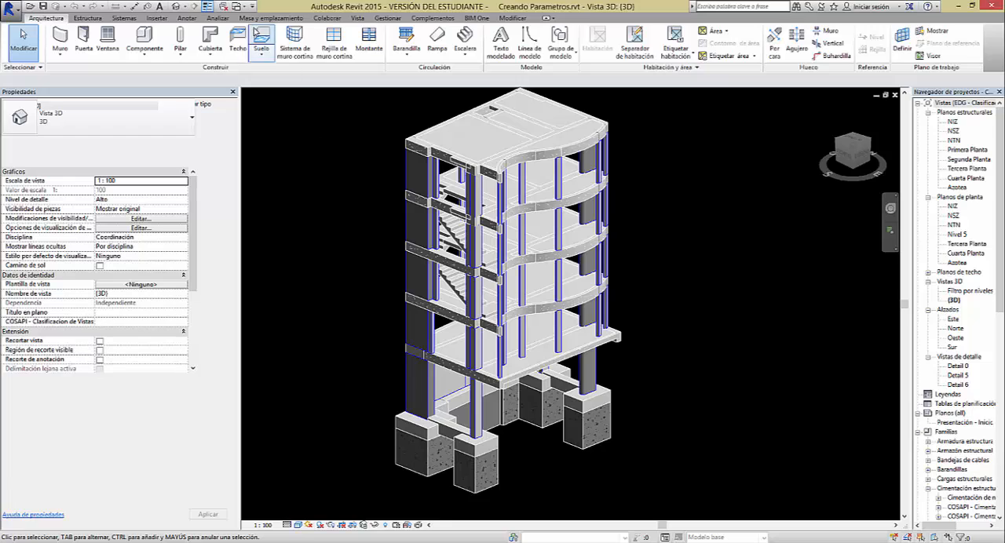
Add a new project parameter named "Sectorizacion"
left_click(384, 21)
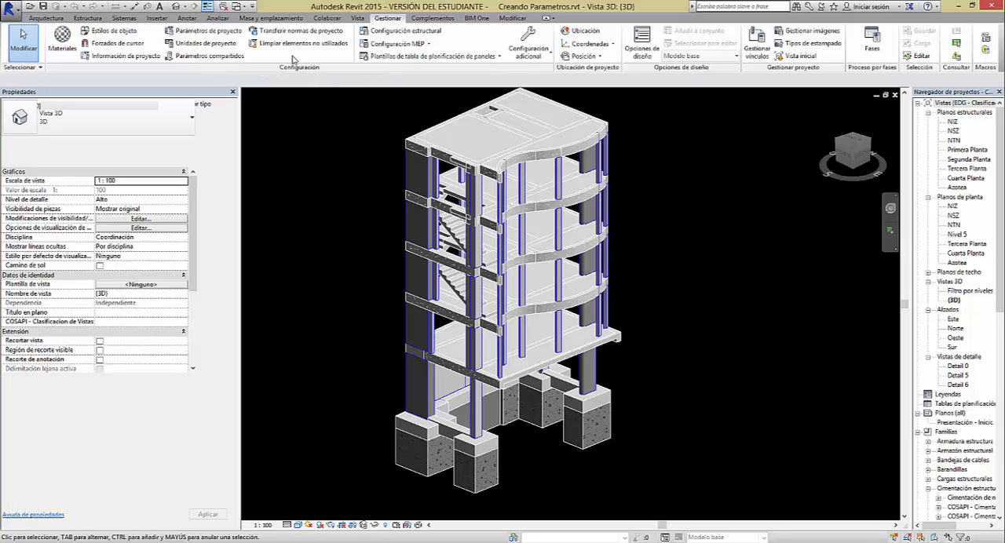
left_click(200, 35)
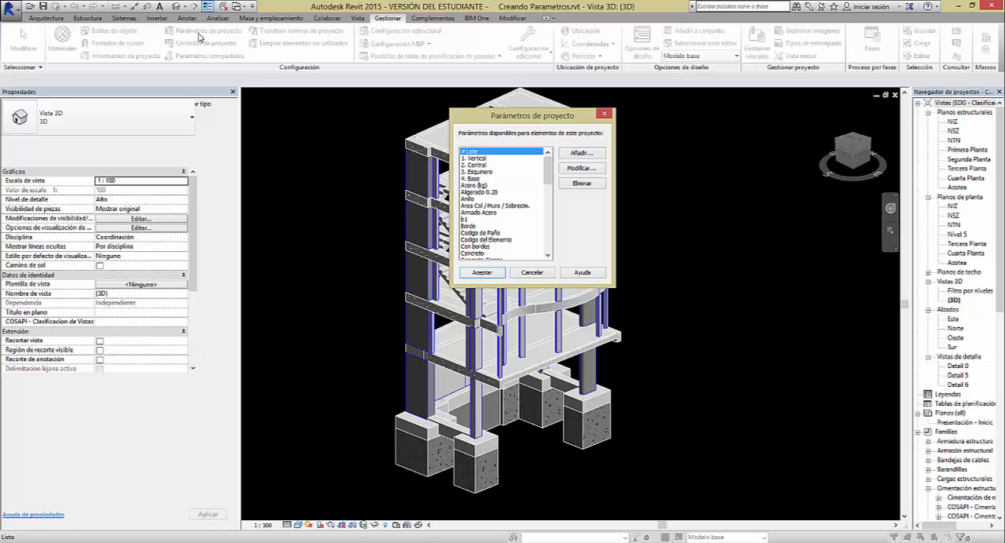
mouse_move(548, 176)
left_mouse_down()
mouse_move(549, 260)
mouse_move(550, 172)
mouse_move(561, 203)
mouse_move(559, 166)
left_mouse_up()
left_click(584, 153)
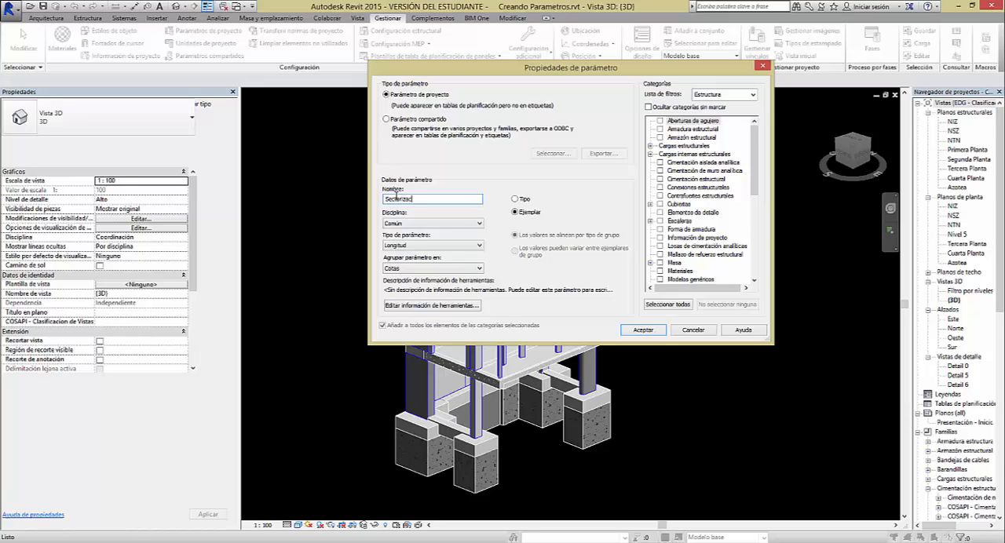
type("ion")
Compare the Tipo and Ejemplar options for the Sectorizacion parameter, finishing with Ejemplar
left_click(514, 199)
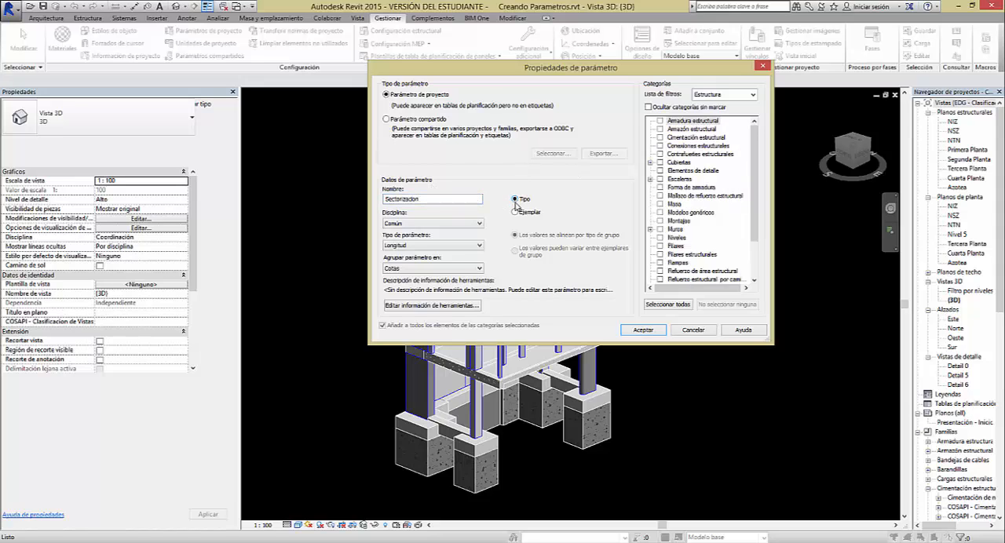
left_click(515, 213)
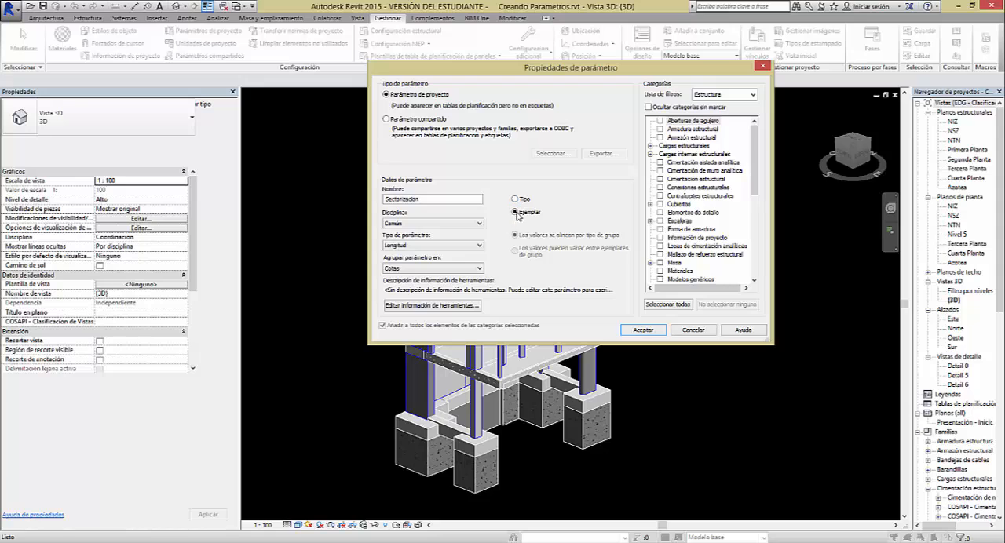
left_click(516, 199)
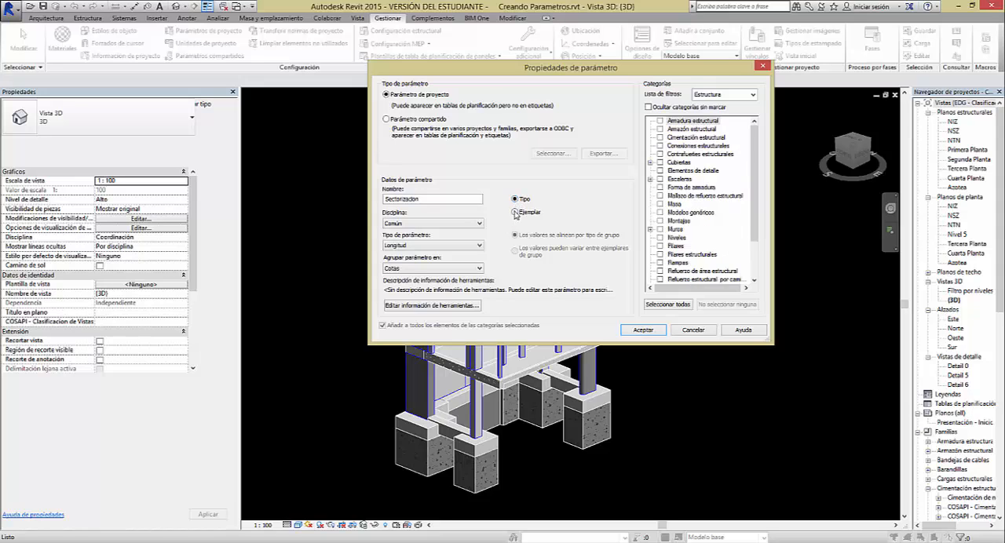
left_click(515, 212)
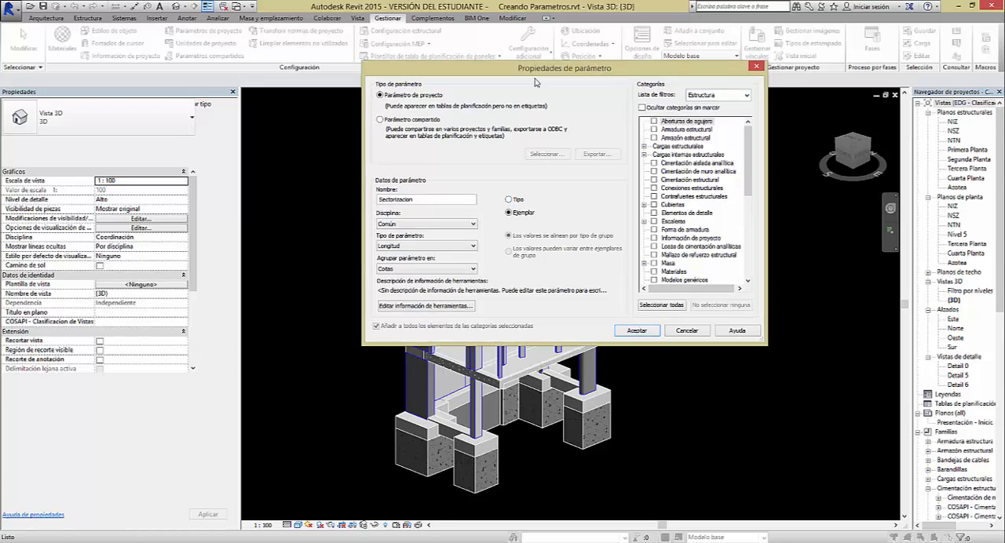
left_click_drag(691, 71, 356, 68)
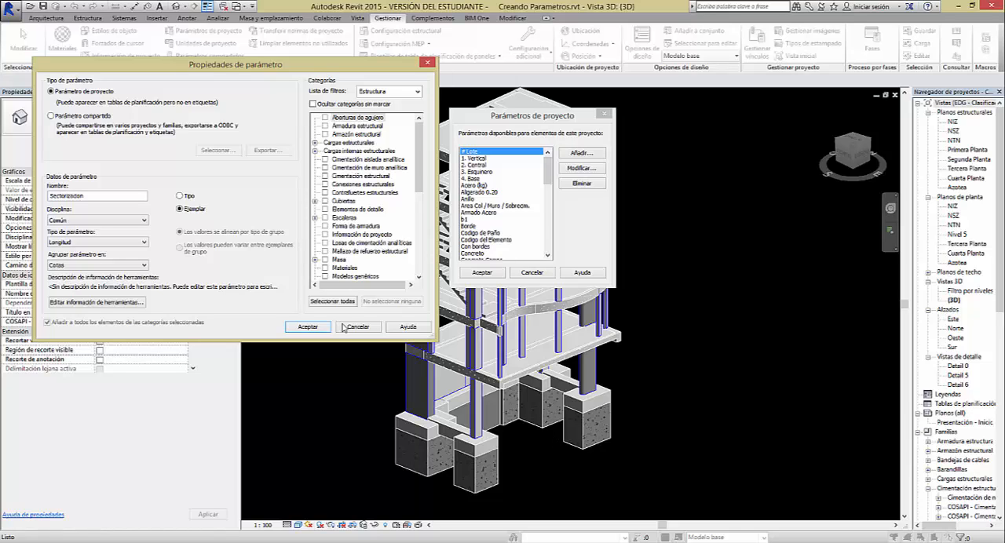
left_click(181, 196)
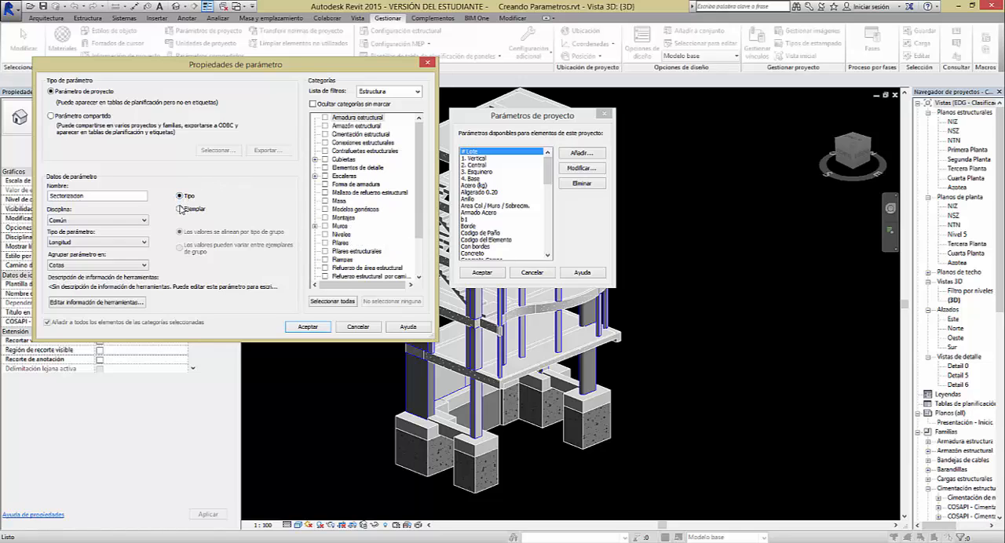
left_click(181, 210)
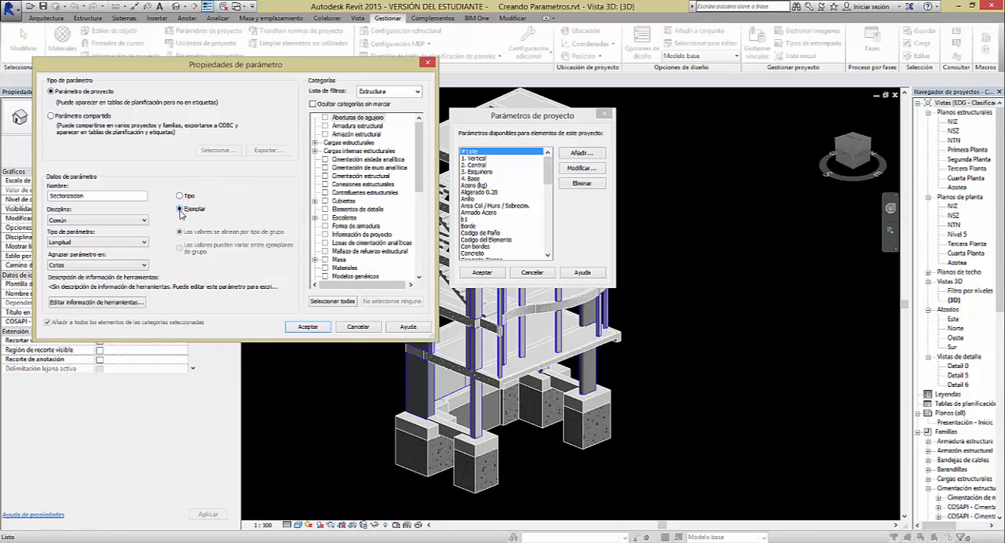
Compare the parameter types offered under the Común and Estructura disciplines
left_click(122, 221)
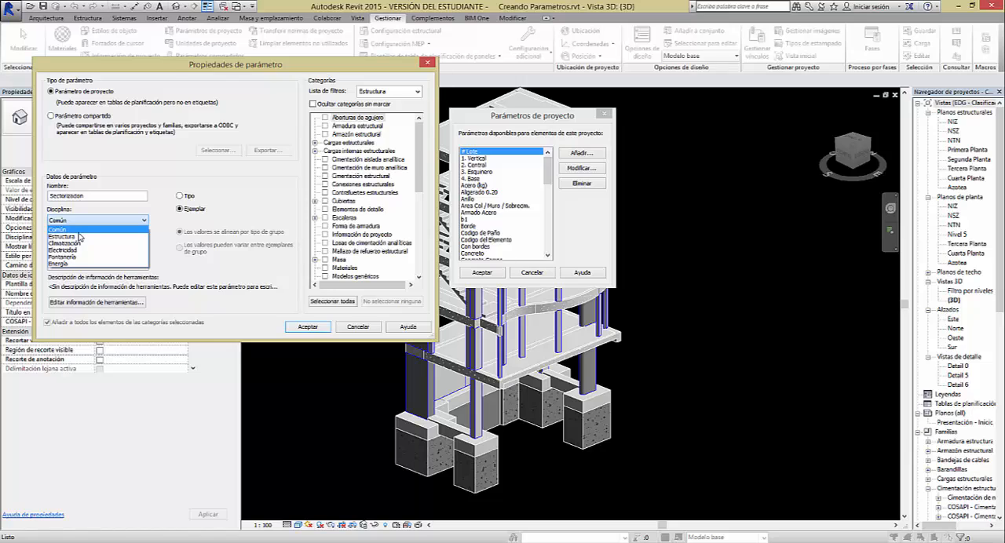
left_click(78, 232)
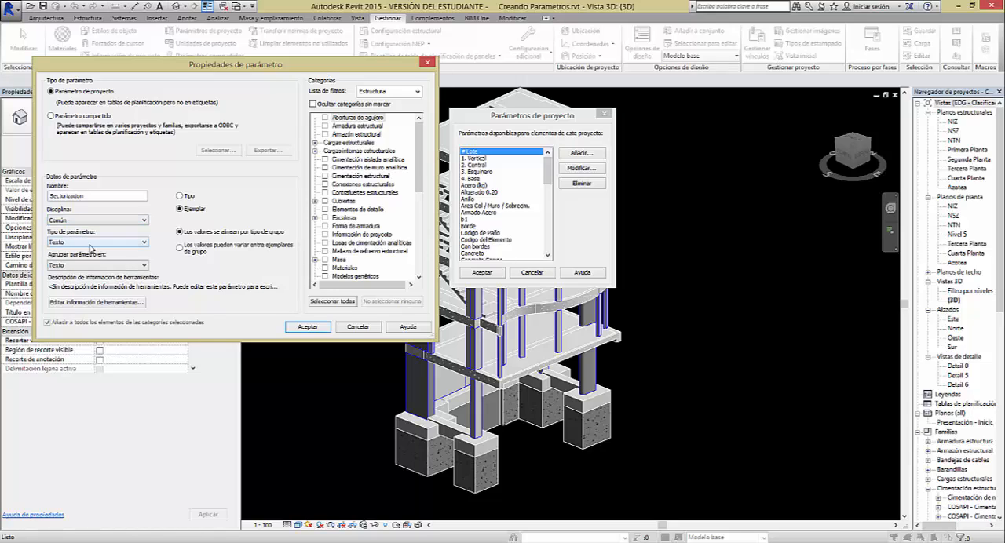
left_click(80, 243)
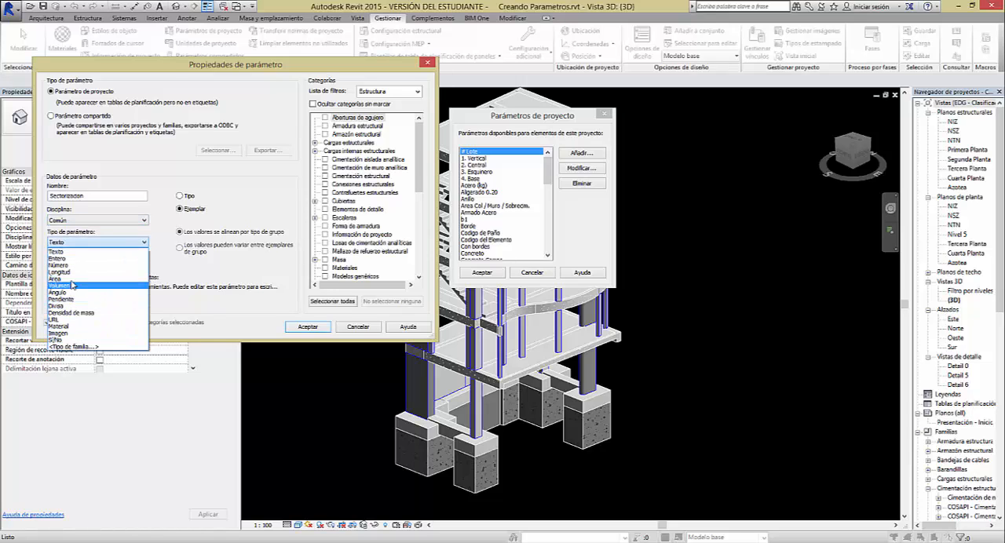
left_click(98, 225)
left_click(98, 222)
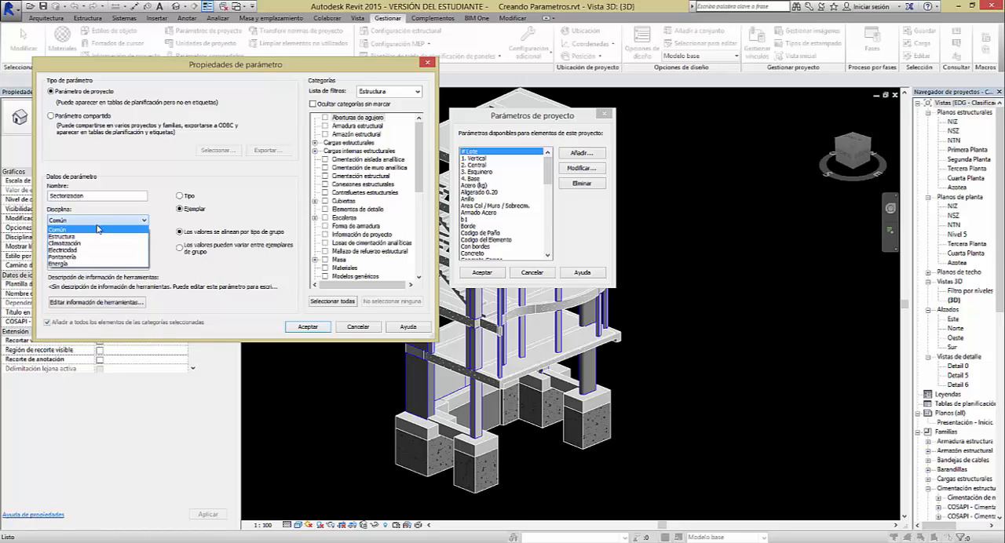
left_click(79, 236)
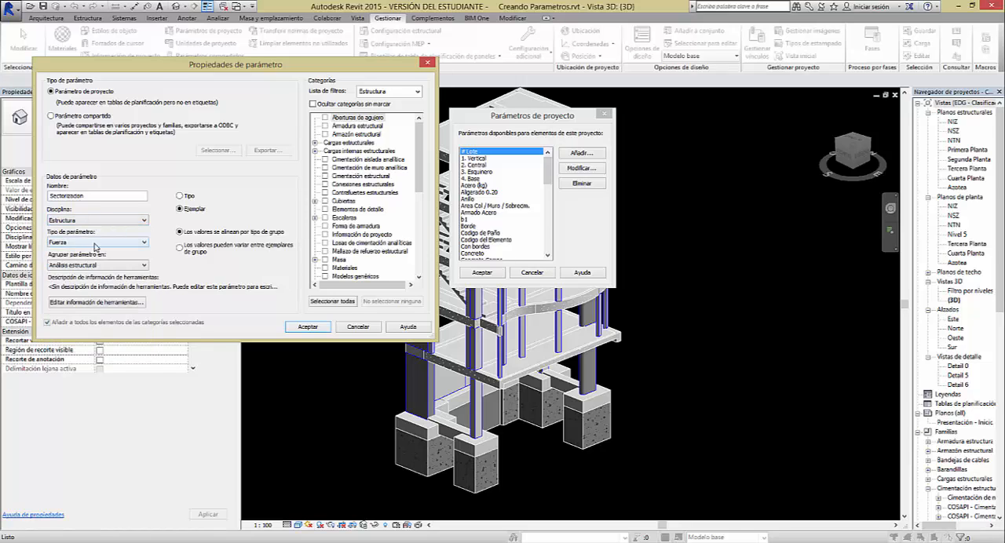
left_click(94, 243)
scroll(153, 277, "down", 4)
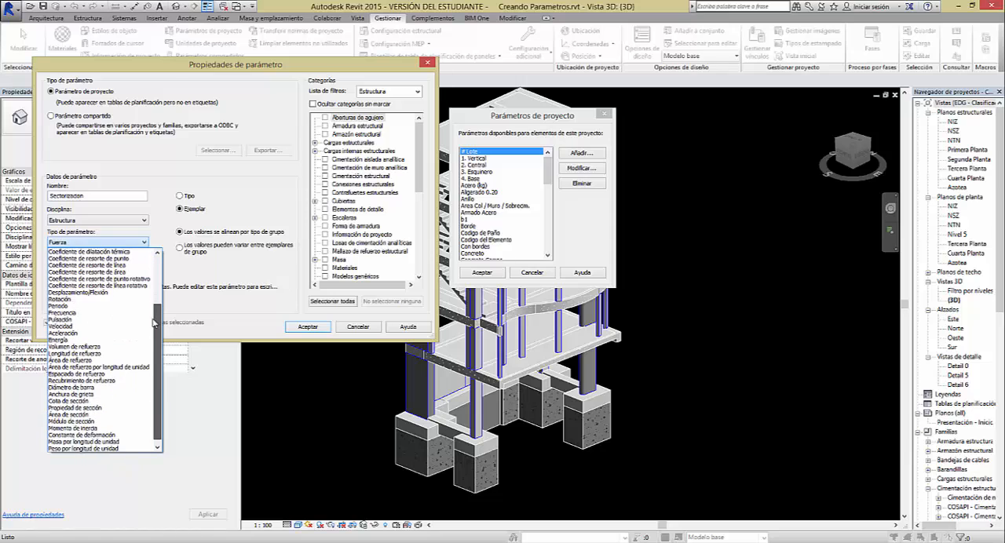
scroll(152, 274, "up", 4)
scroll(150, 275, "up", 1)
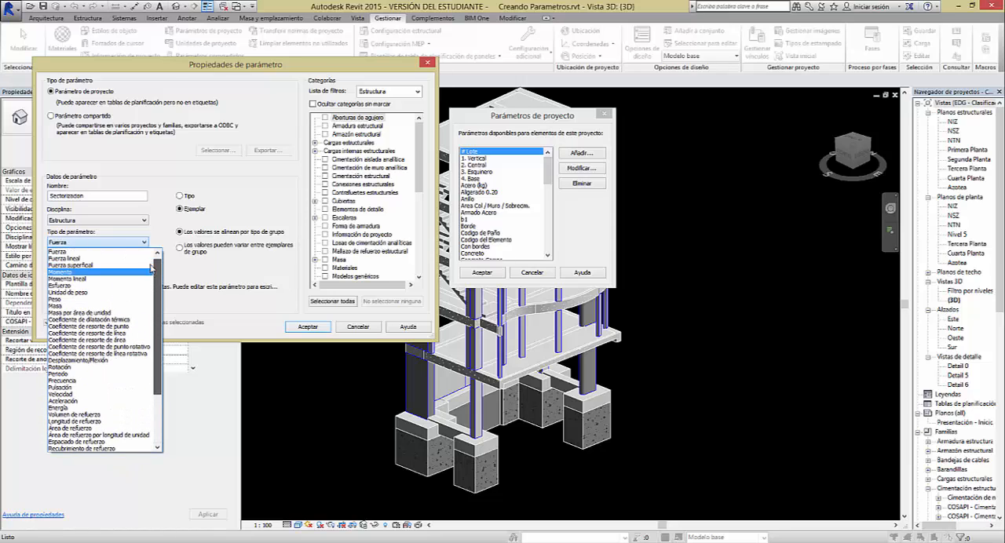
left_click(123, 224)
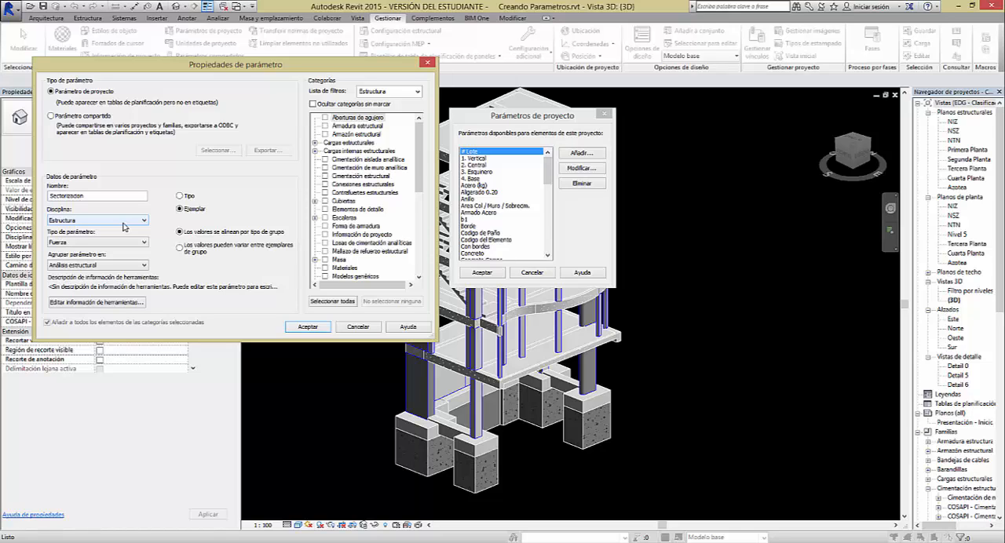
Set the Sectorizacion parameter's discipline to Común and its parameter type to Texto
left_click(123, 224)
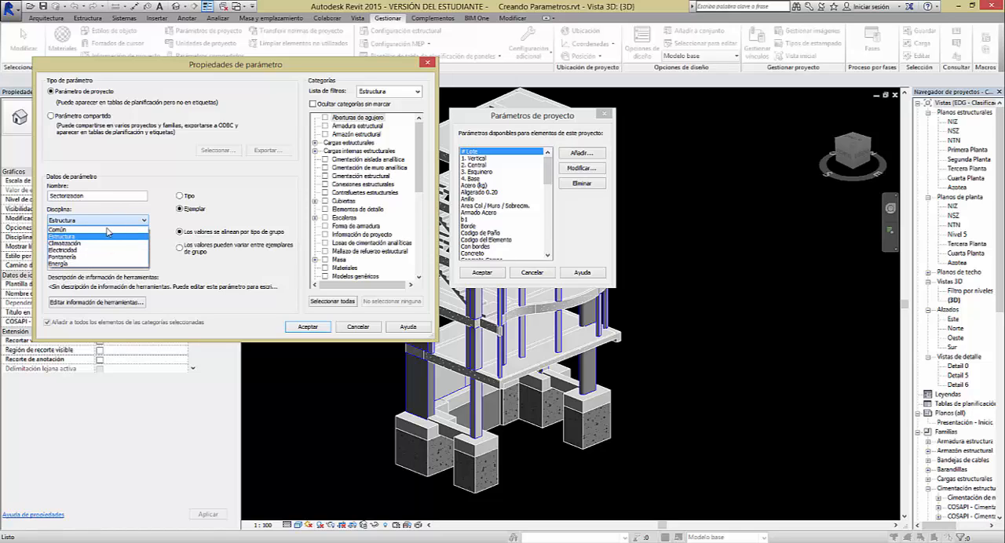
left_click(105, 232)
left_click(102, 242)
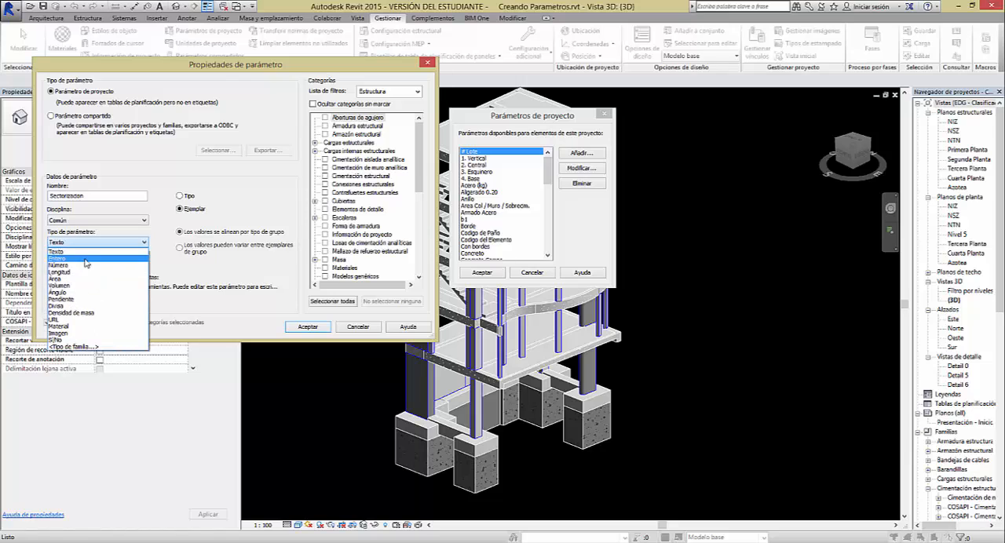
left_click(78, 259)
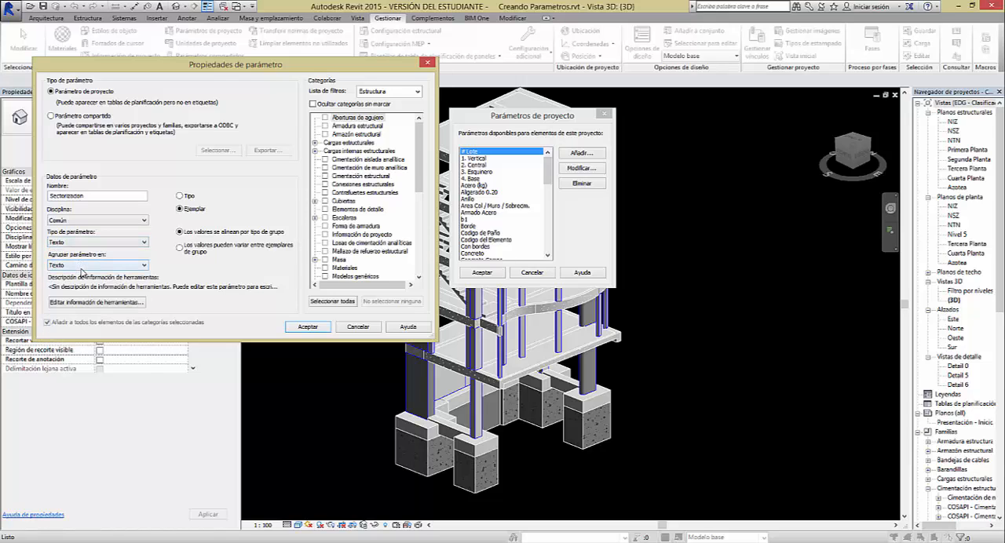
Review the property groups available for the Sectorizacion parameter, keeping it grouped under Texto
left_click(85, 266)
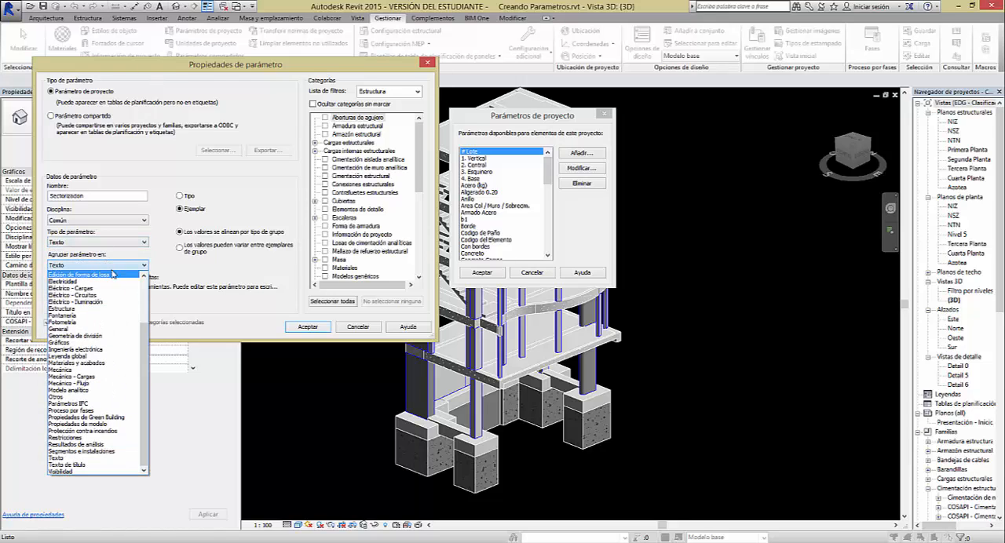
left_click(112, 266)
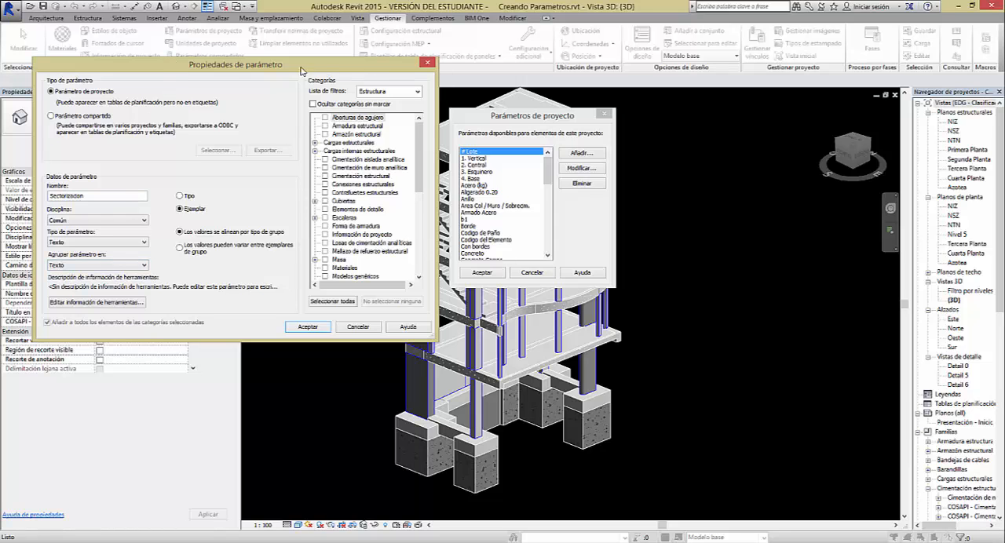
left_click_drag(221, 70, 463, 88)
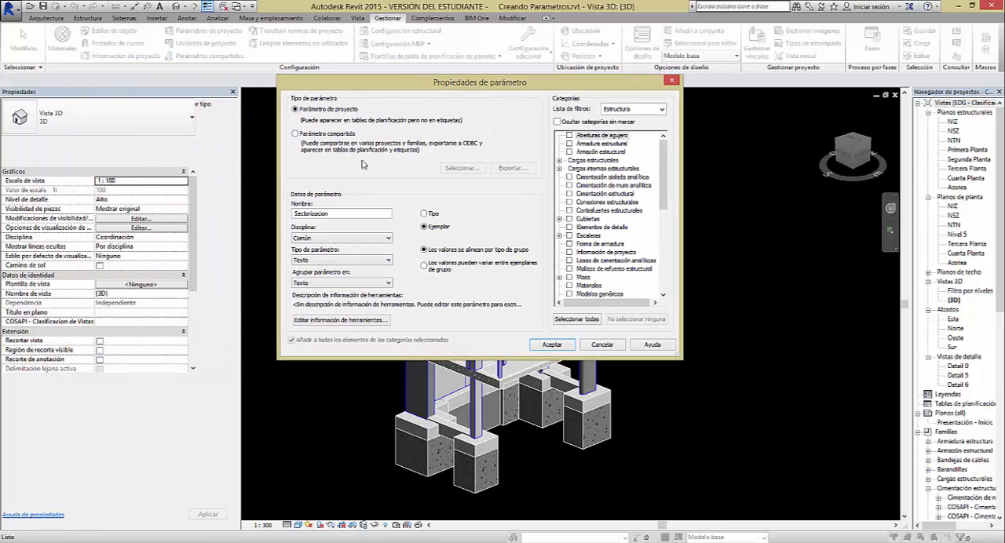
left_click(340, 284)
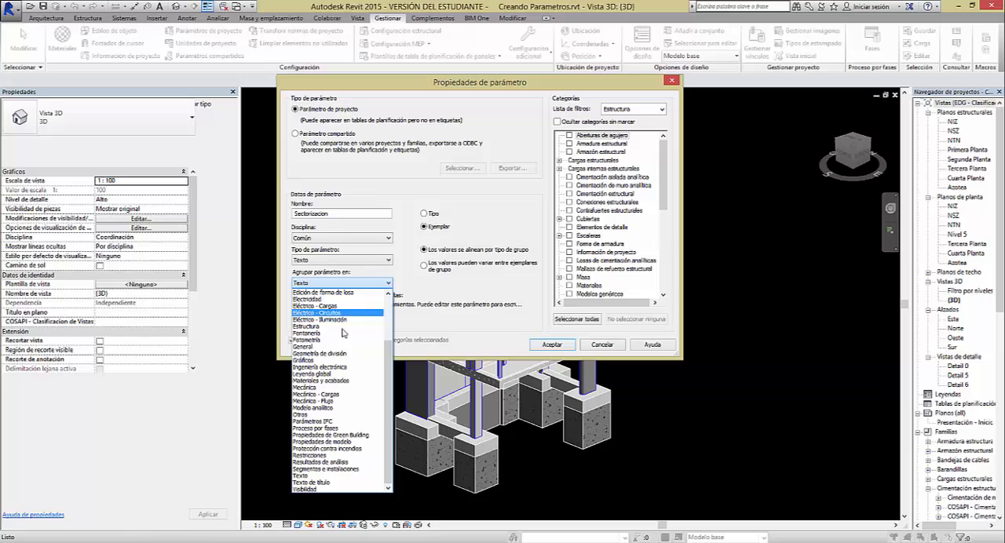
left_click(405, 278)
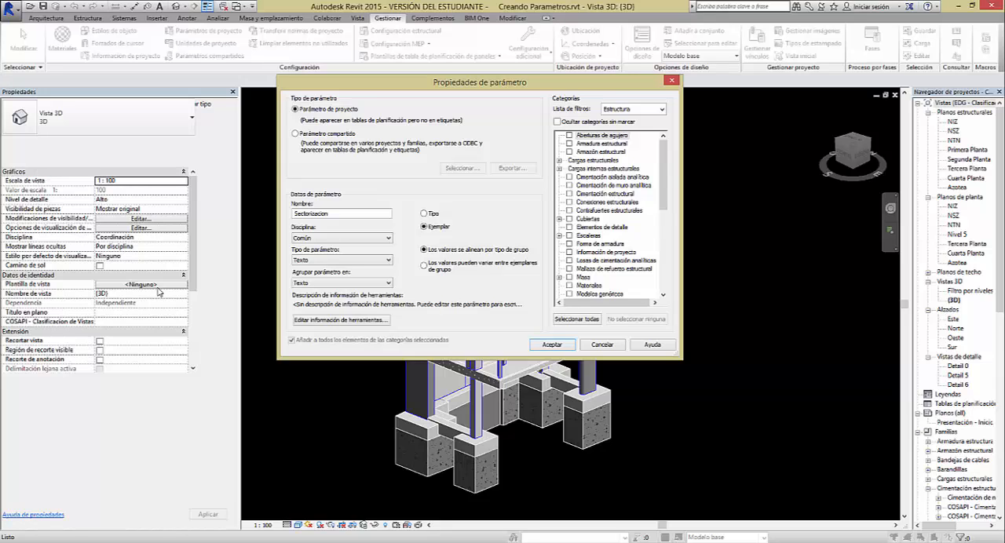
Group the Sectorizacion parameter under Construcción
left_click(359, 284)
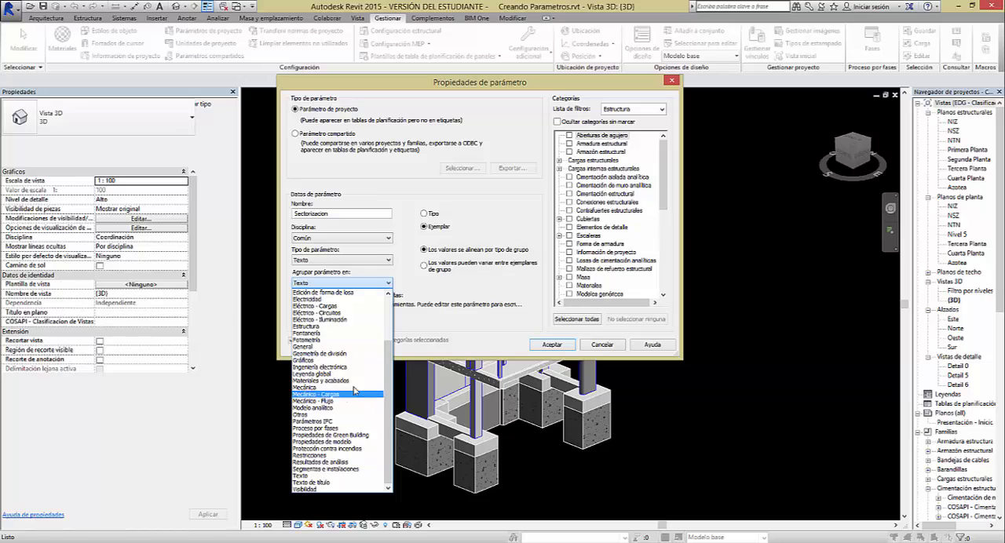
left_click_drag(389, 369, 390, 319)
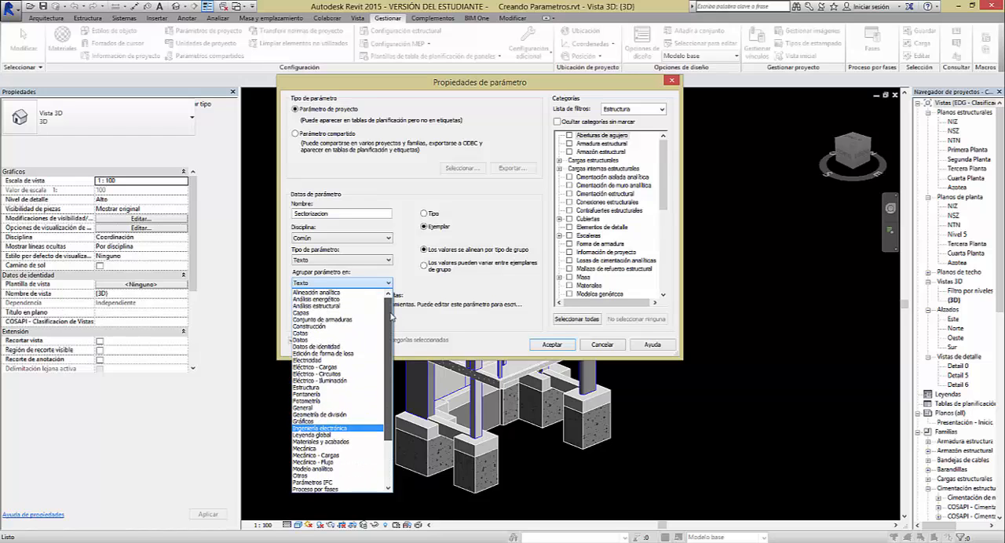
left_click(304, 319)
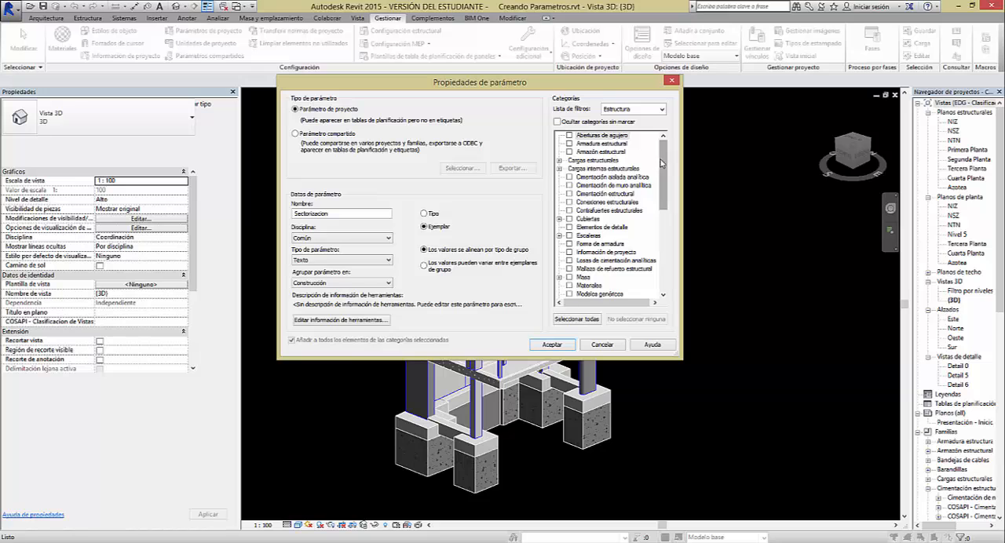
Assign Sectorizacion to all categories in the Estructura filter and finish creating the project parameter
mouse_move(663, 169)
left_mouse_down()
mouse_move(665, 259)
mouse_move(664, 148)
mouse_move(667, 268)
mouse_move(666, 157)
left_mouse_up()
mouse_move(664, 169)
left_mouse_down()
mouse_move(665, 263)
mouse_move(663, 170)
left_mouse_up()
mouse_move(661, 169)
left_mouse_down()
mouse_move(662, 221)
mouse_move(661, 156)
left_mouse_up()
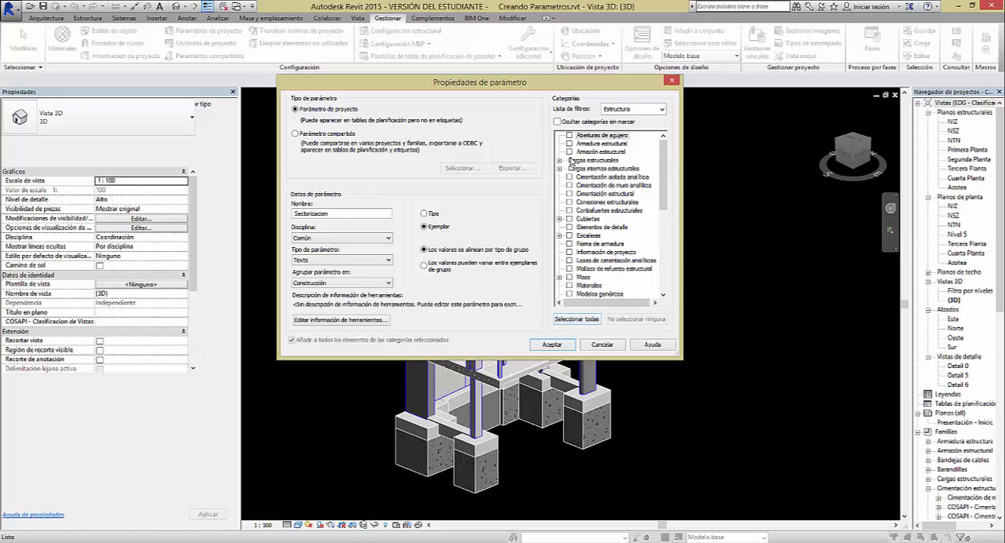
left_click(576, 319)
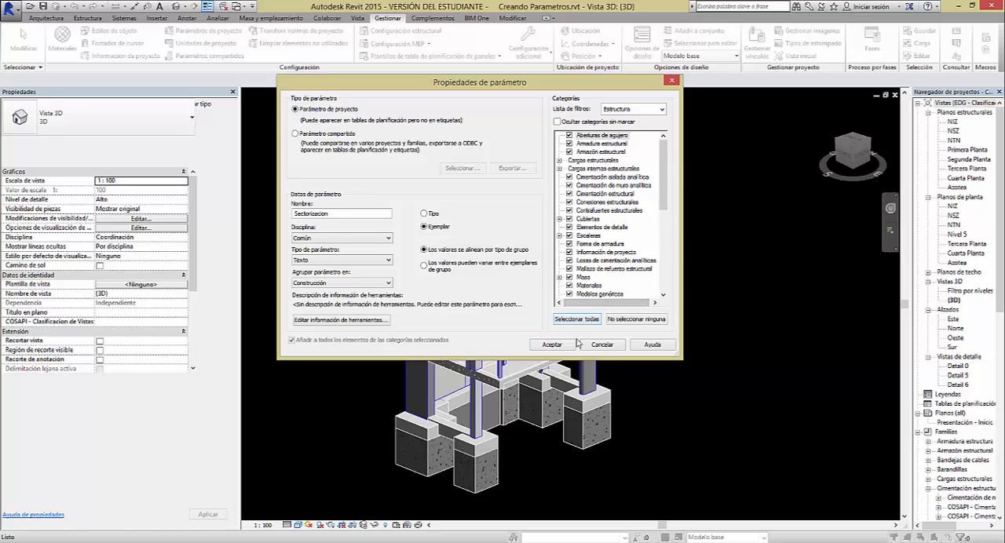
left_click(552, 344)
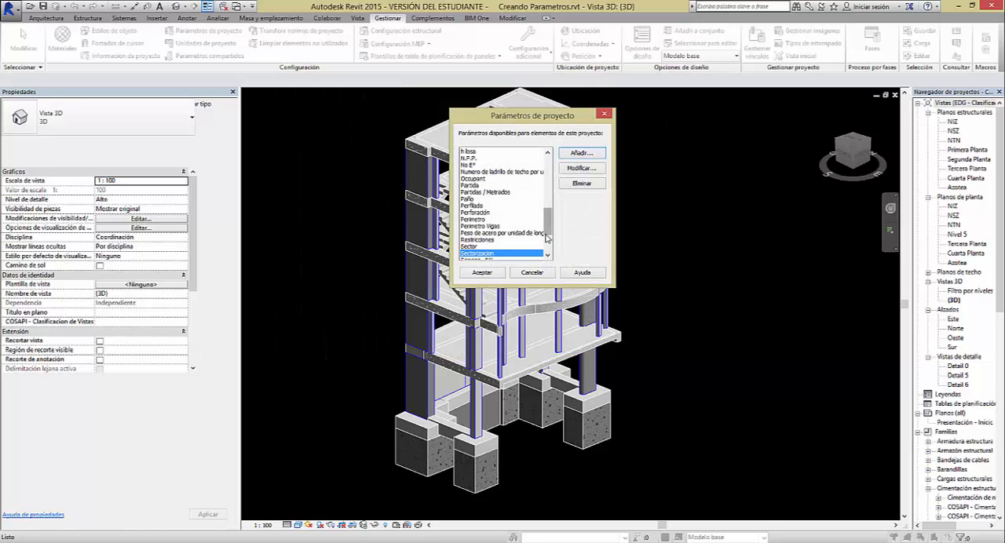
left_click(488, 274)
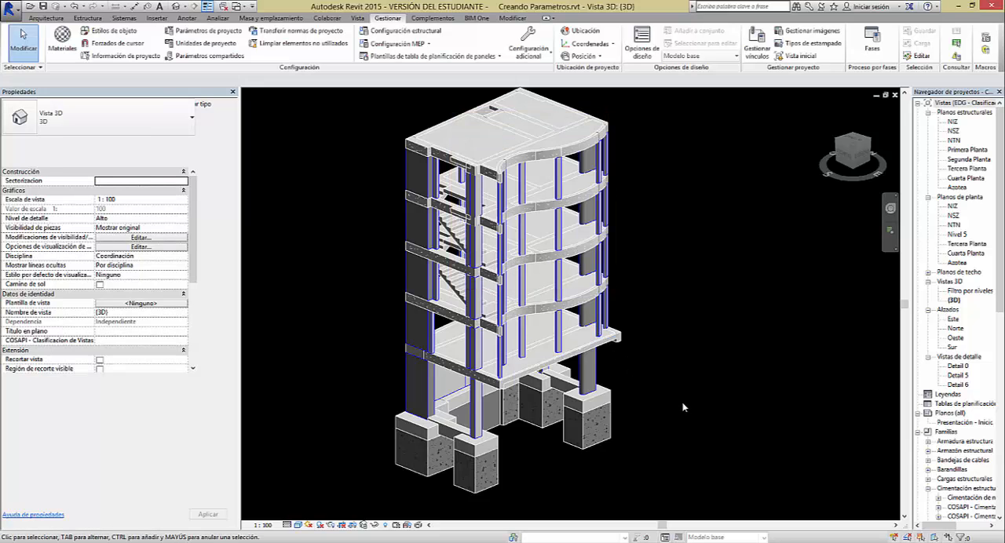
Check for the Sectorizacion property on a single footing and on a selection of the whole building
middle_click_drag(617, 416, 474, 462, "shift")
left_click(436, 451)
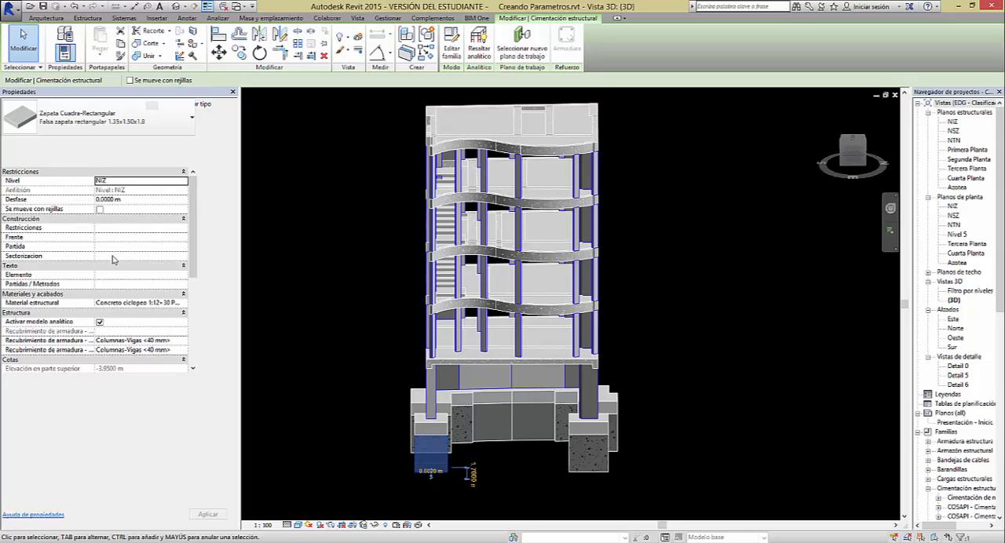
left_click(369, 301)
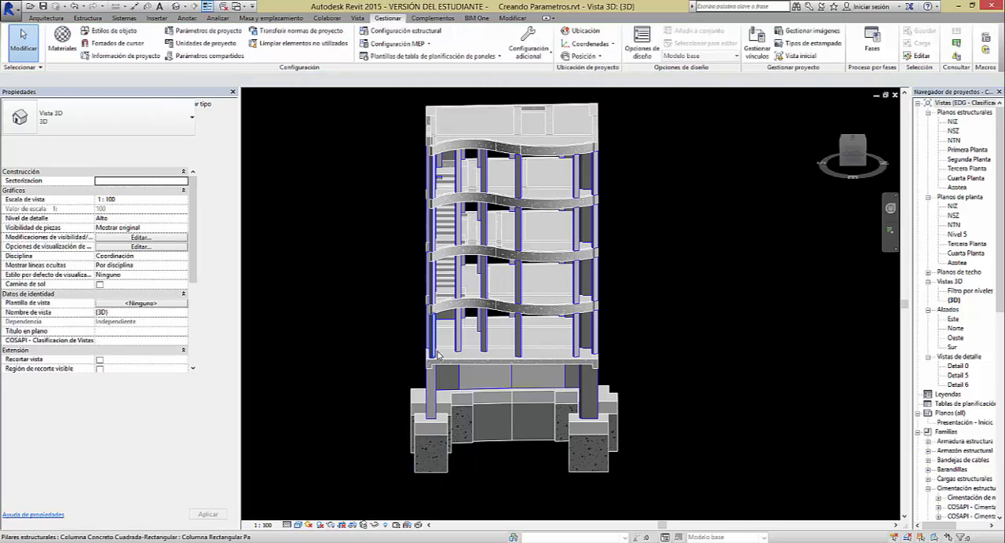
middle_click_drag(436, 354, 487, 392, "shift")
middle_click_drag(590, 365, 431, 275, "shift")
left_click_drag(311, 116, 627, 424)
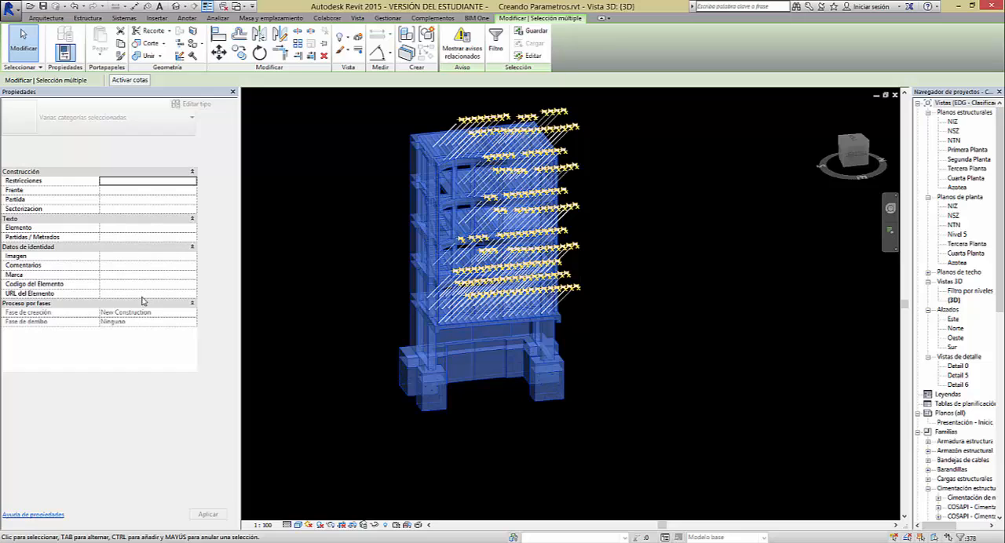
left_click(572, 384)
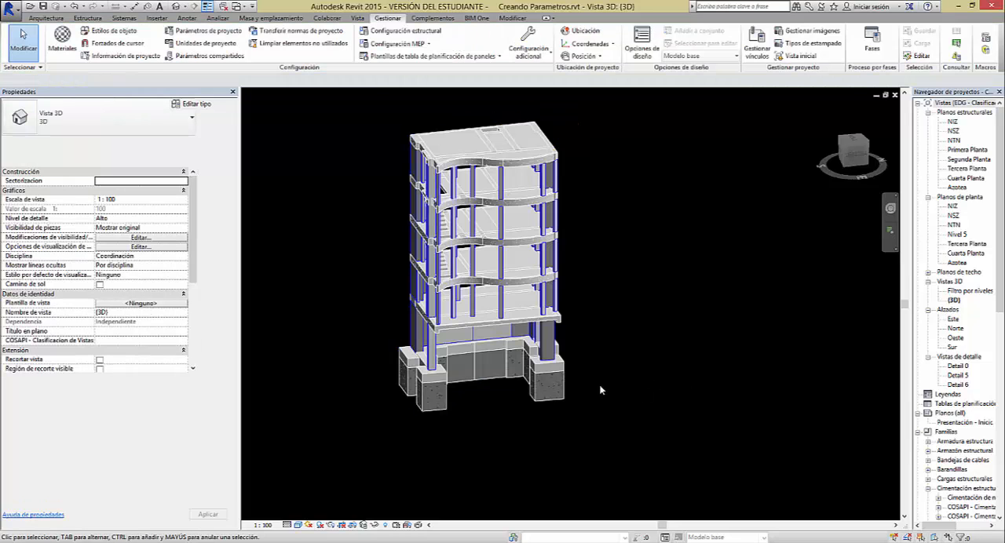
Set Sectorizacion to Sector 1 for the foundations, basement columns and basement walls below the first floor slab
middle_click_drag(601, 390, 673, 285, "shift")
left_click_drag(601, 427, 359, 332)
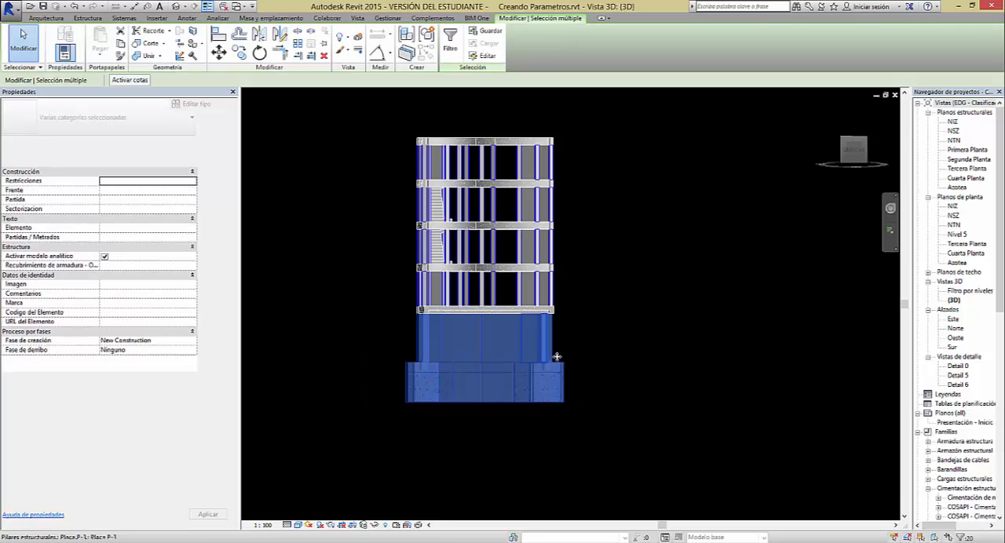
left_click(123, 209)
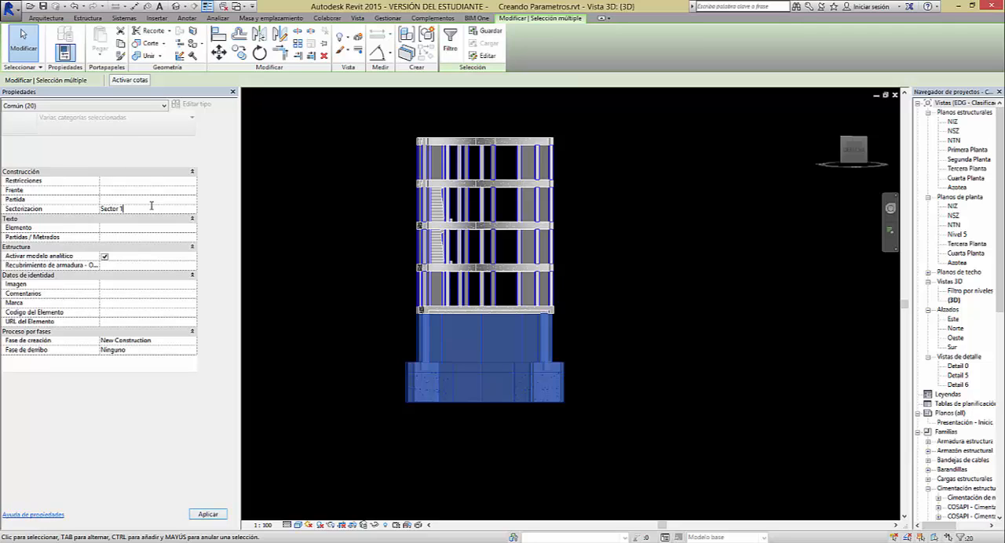
left_click(152, 208)
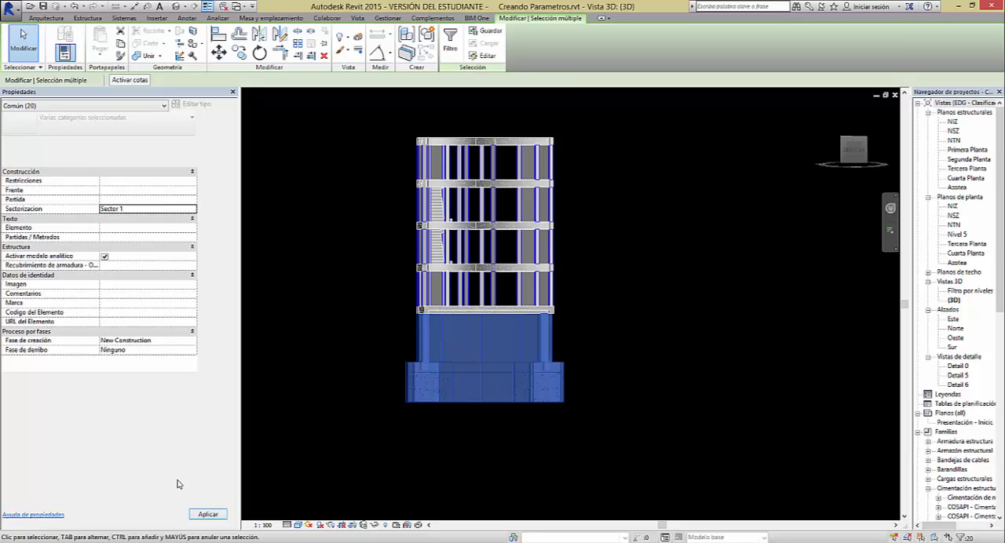
left_click(206, 514)
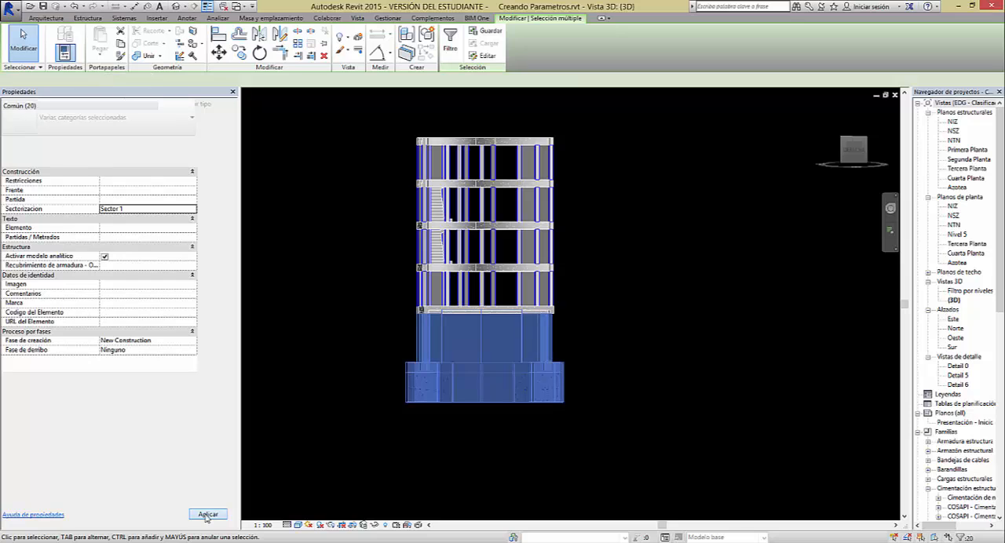
left_click(482, 457)
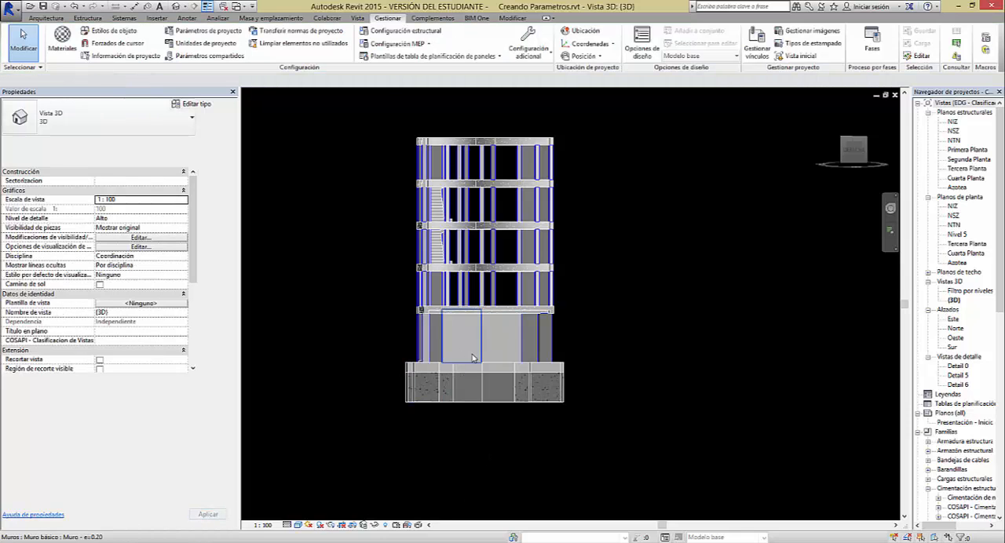
Compare the Sectorizacion property of basement column Placa P-2 with that of the same column one storey above
middle_click_drag(552, 358, 487, 401, "shift")
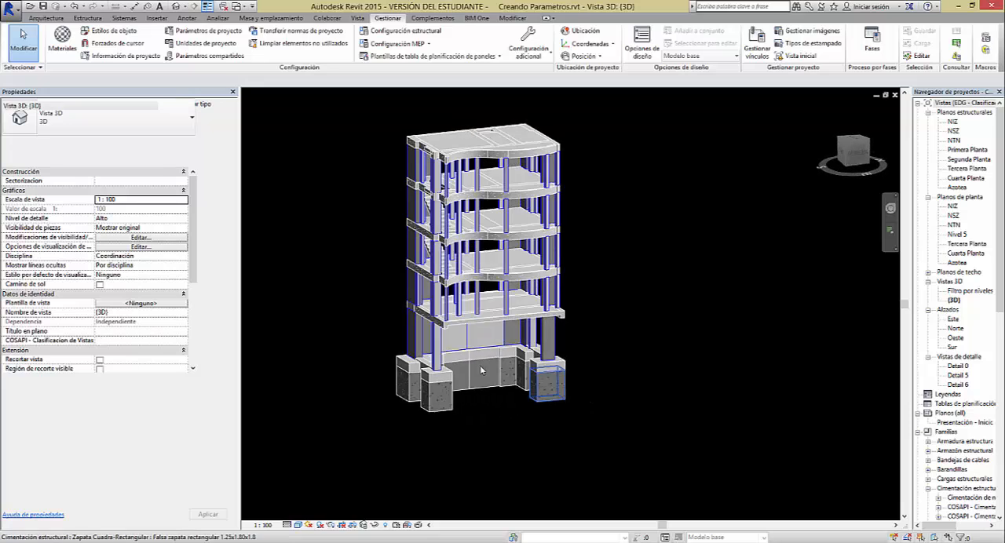
scroll(411, 337, "up", 3)
middle_click_drag(462, 353, 544, 353, "shift")
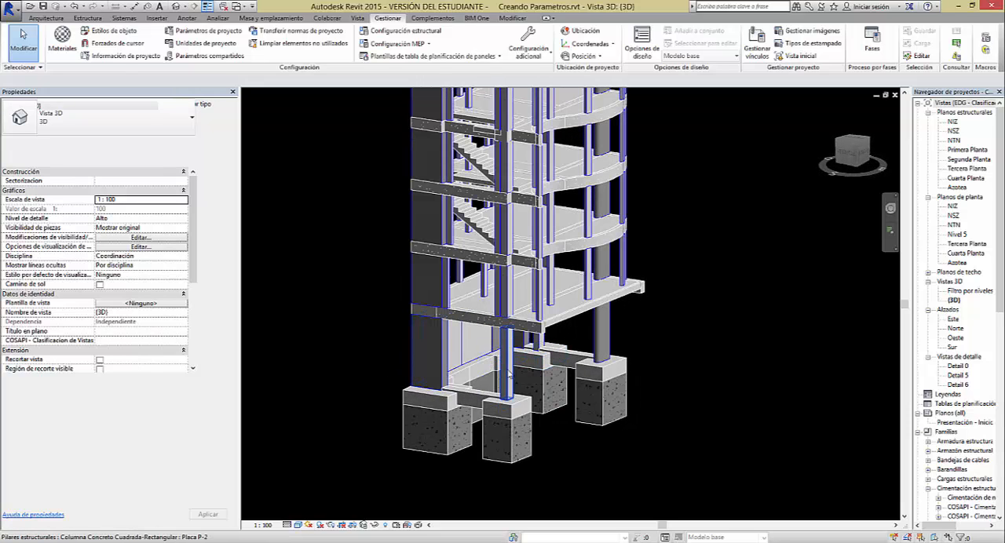
left_click(508, 375)
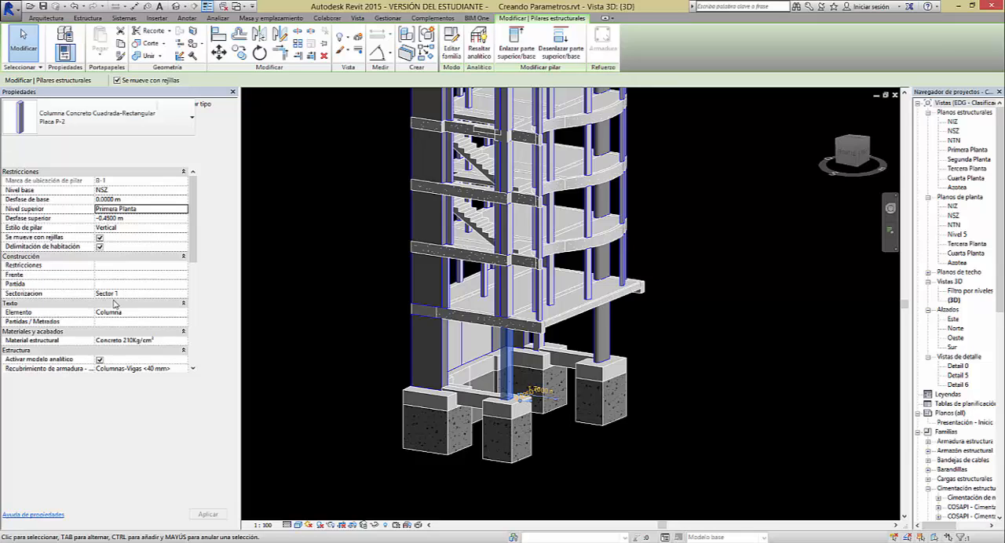
left_click(510, 298)
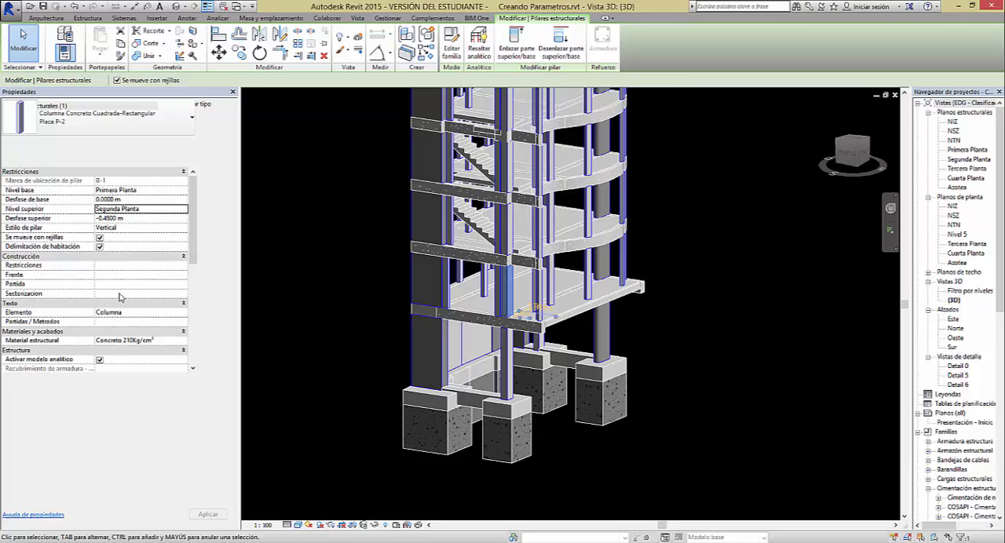
left_click(636, 411)
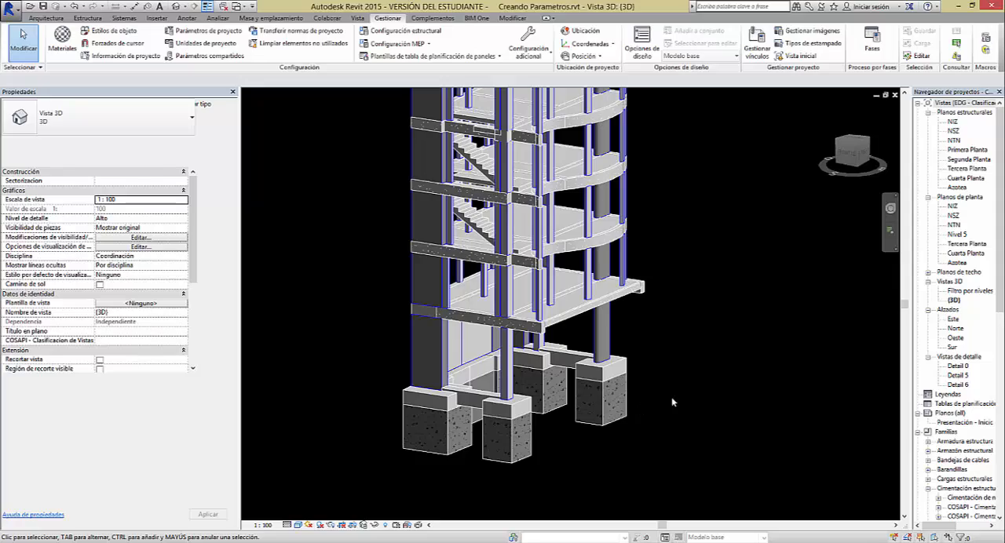
Inspect the building from below and examine the properties of the basement wall panels
middle_click_drag(672, 402, 474, 155, "shift")
scroll(620, 379, "down", 2)
middle_click_drag(473, 373, 476, 326, "shift")
scroll(478, 333, "up", 4)
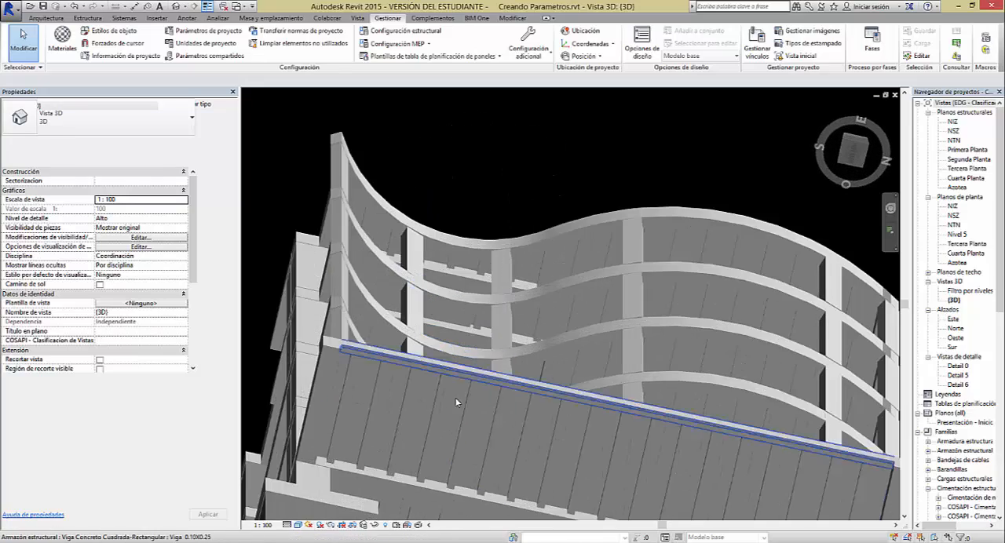
middle_click_drag(456, 403, 439, 353, "shift")
middle_click_drag(549, 373, 471, 350, "shift")
middle_click_drag(473, 452, 518, 383)
left_click(465, 344)
left_click(615, 379)
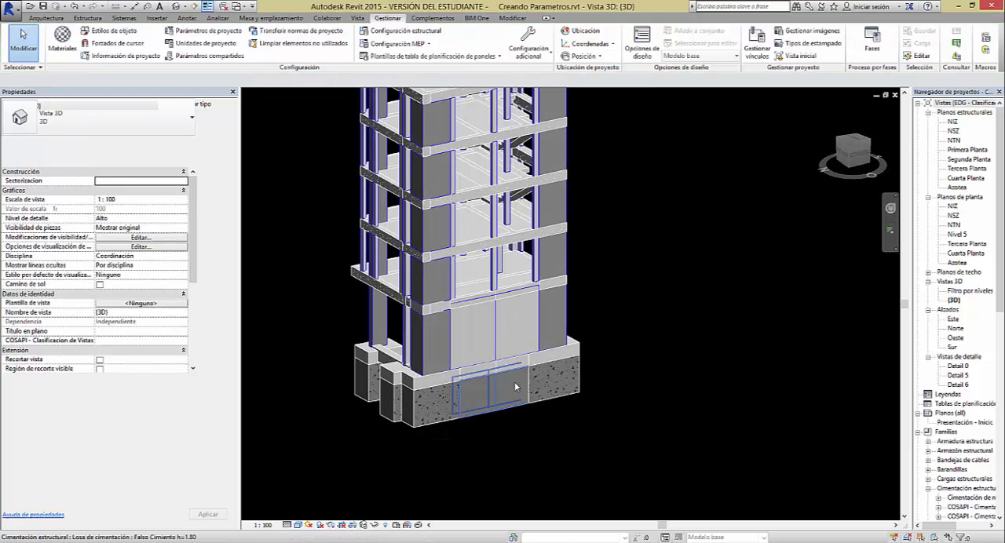
left_click(480, 338)
left_click(510, 340, "ctrl")
left_click(657, 332)
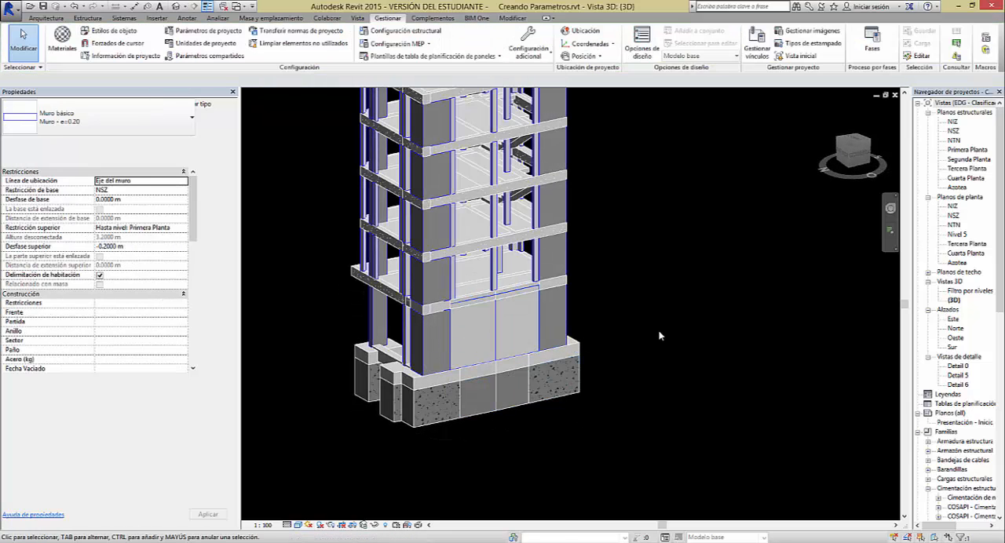
left_click(494, 342)
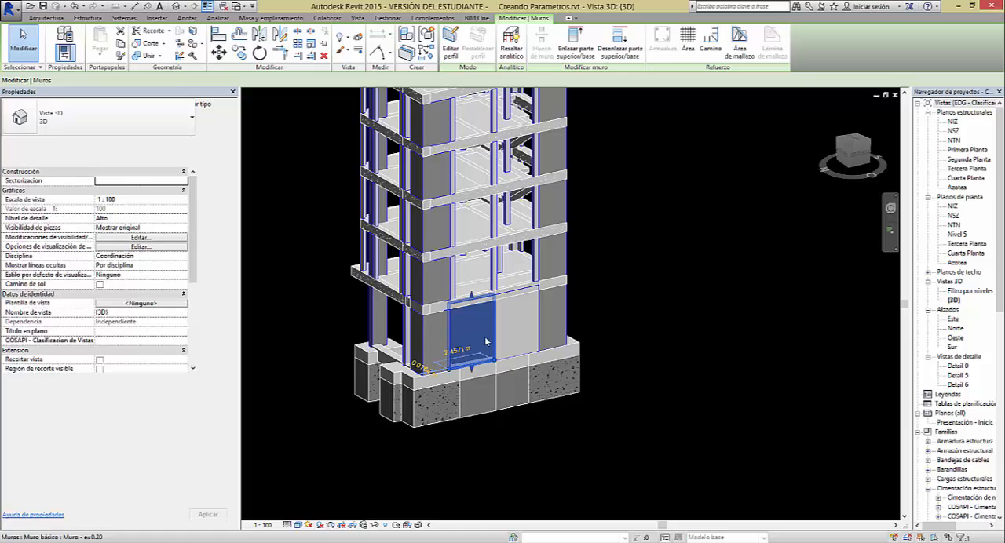
left_click(539, 463)
Compare the two adjoining 0.20 m basement walls by selecting each alternately, ending with nothing selected
scroll(479, 334, "up", 4)
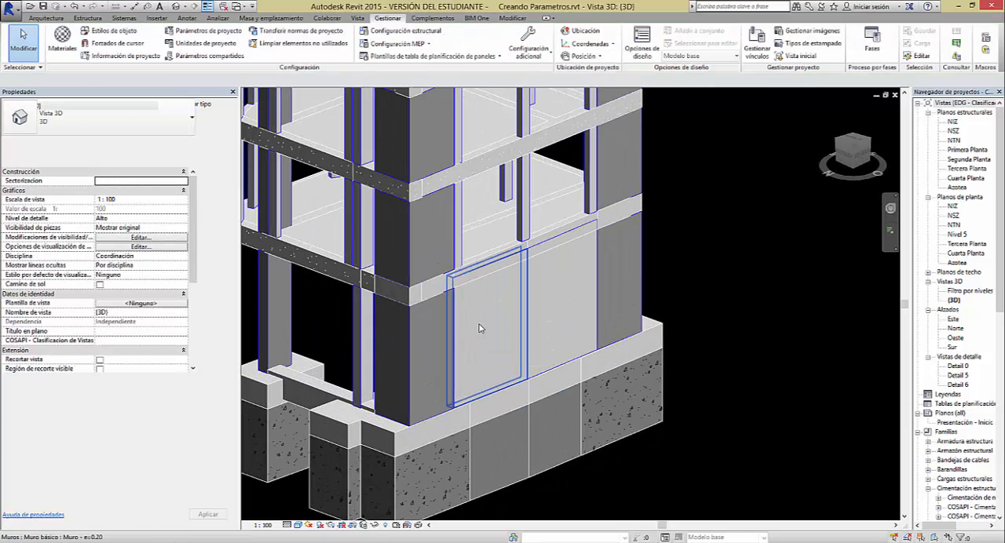
left_click(534, 304)
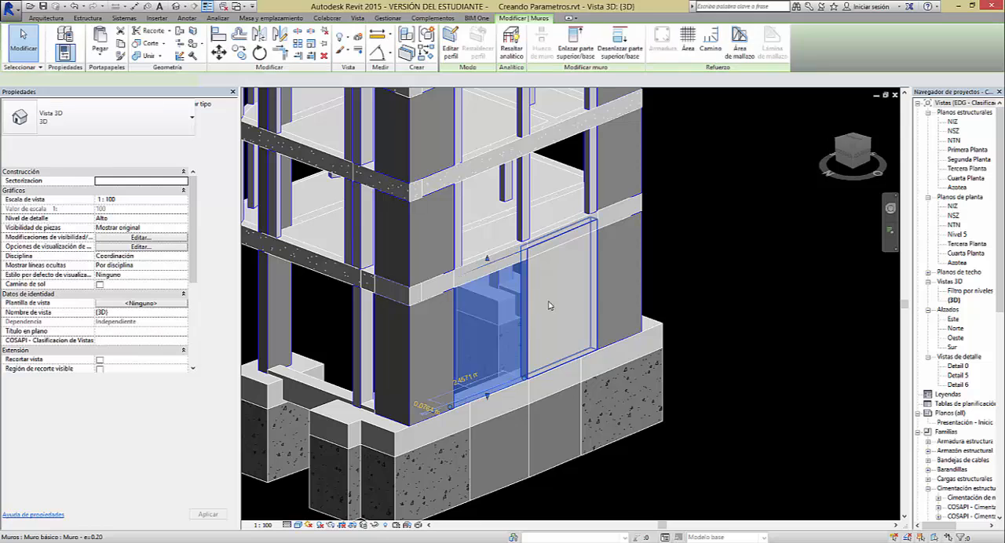
left_click(546, 306)
left_click(507, 312)
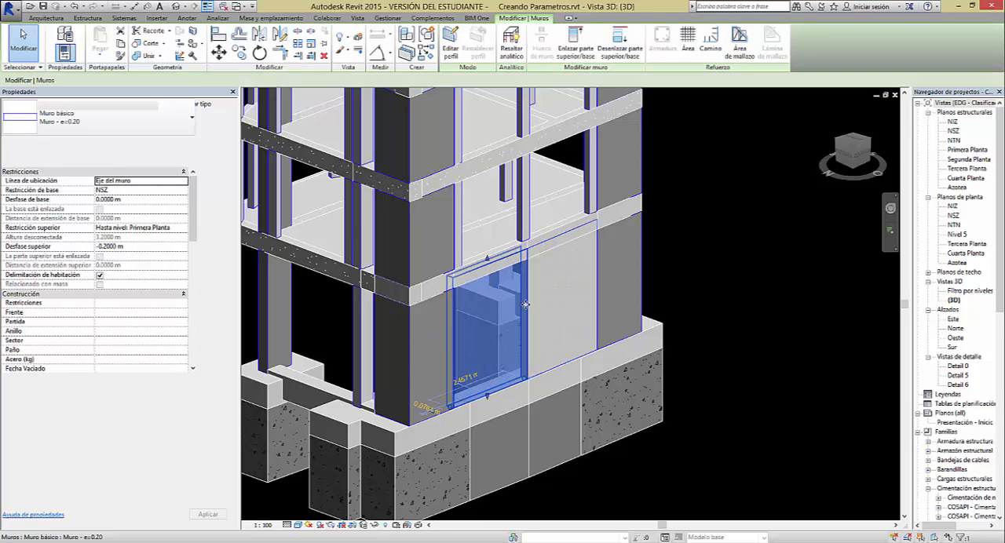
left_click(546, 304)
left_click(505, 308)
left_click(538, 305)
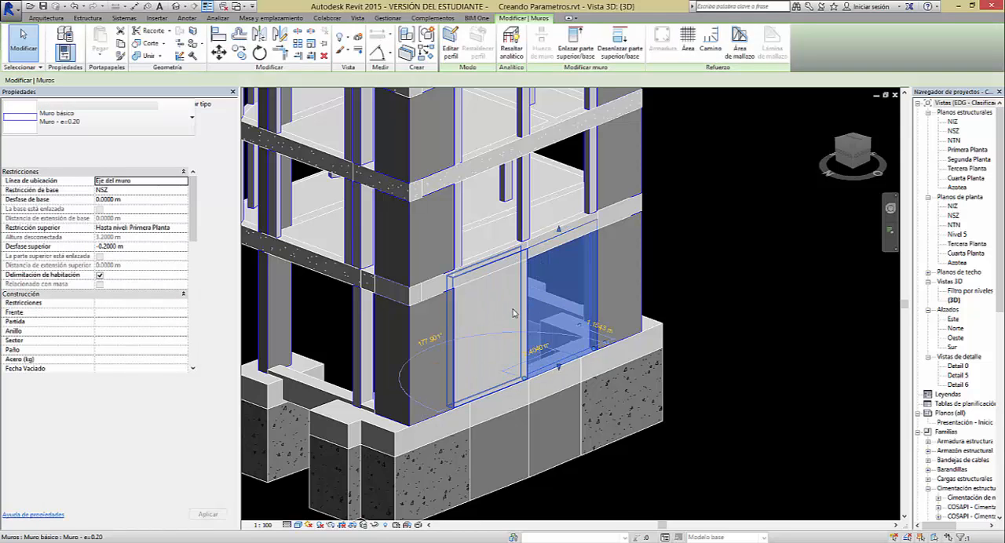
left_click(511, 310)
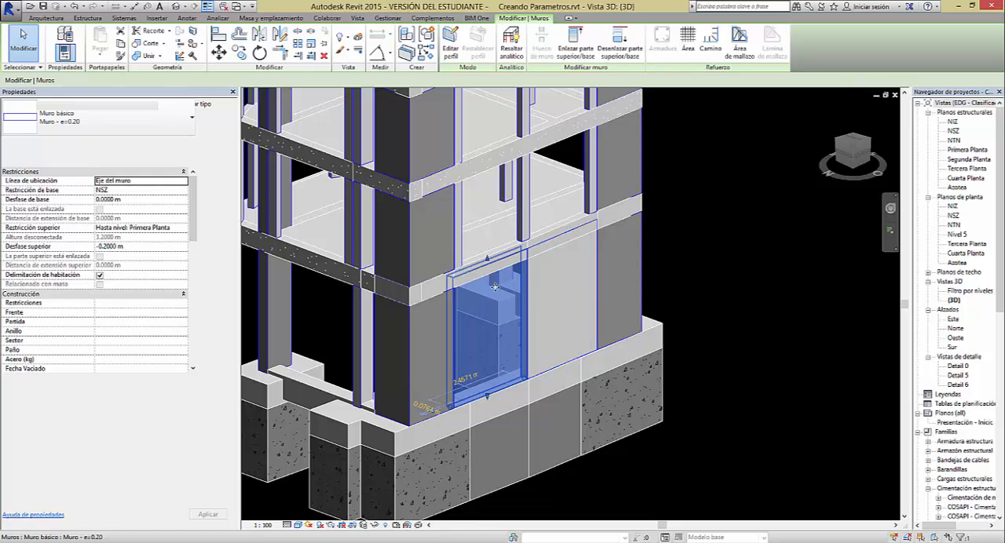
middle_click_drag(717, 287, 525, 372, "shift")
left_click(774, 293)
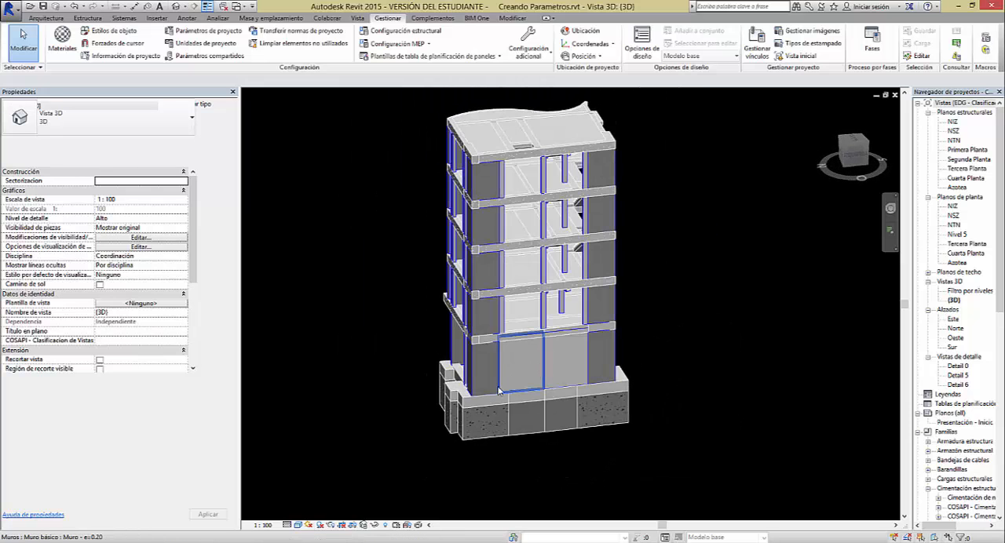
left_click(550, 372)
left_click(518, 365)
key("Escape")
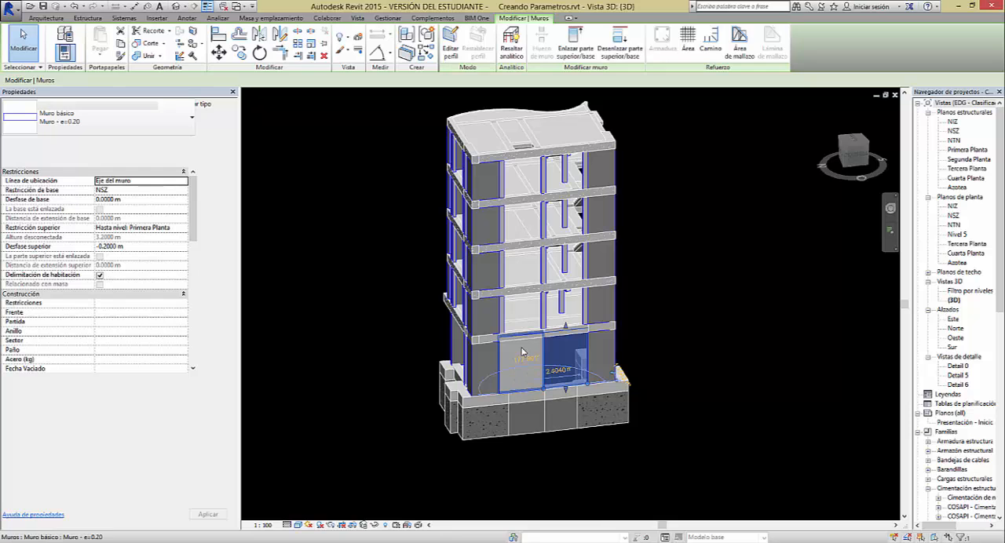
key("Escape")
middle_click_drag(569, 359, 631, 322, "shift")
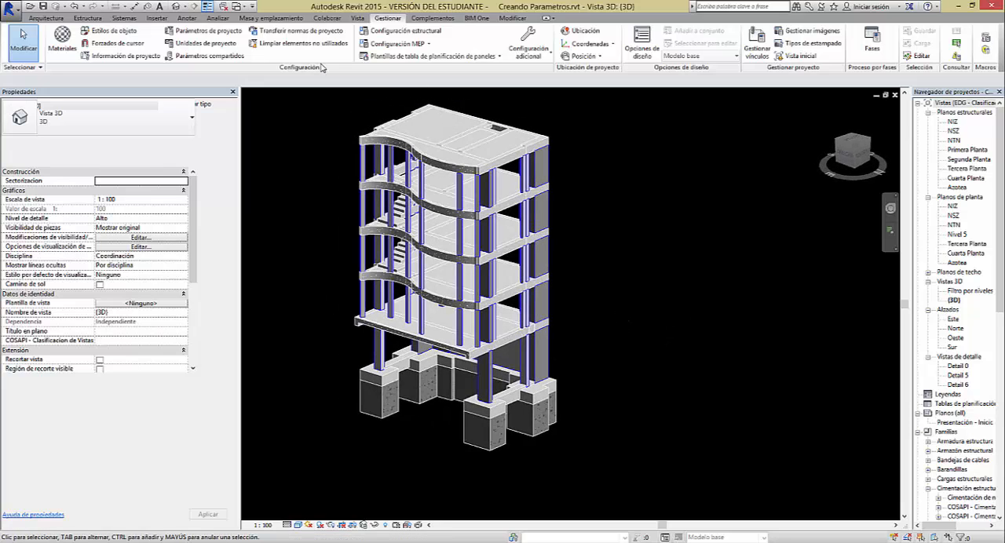
Add a project parameter named Numero de ladrillos por unidad de area and make it a type parameter
left_click(214, 31)
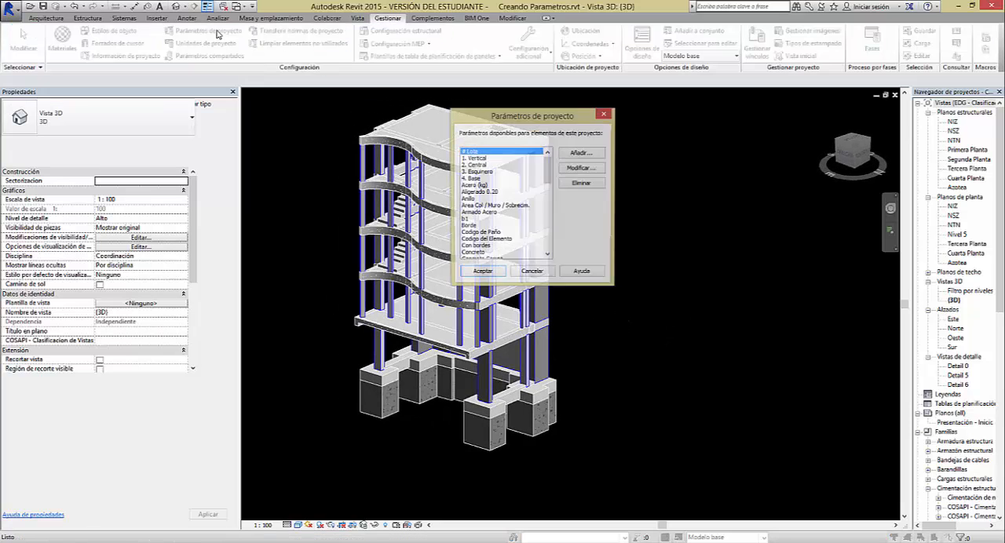
left_click_drag(547, 181, 547, 236)
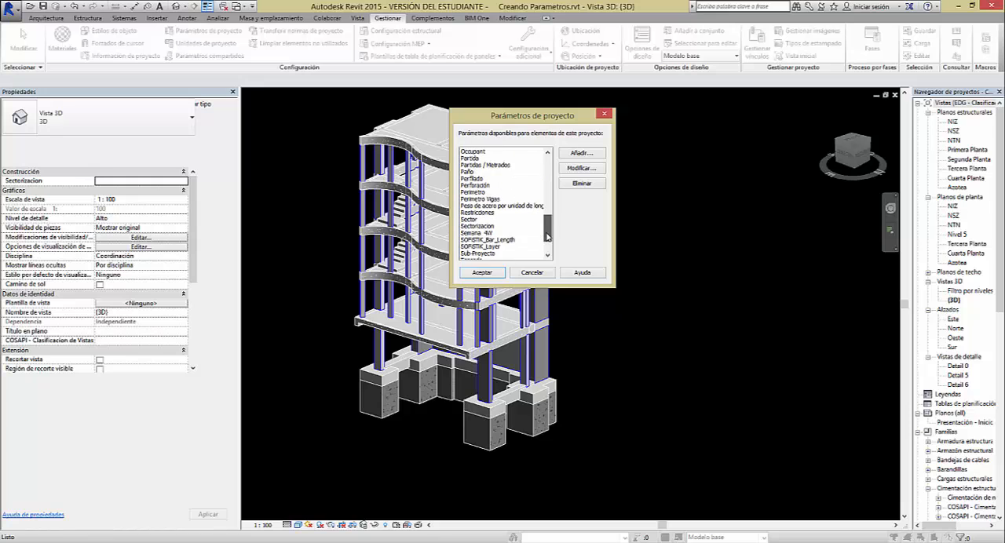
left_click(581, 152)
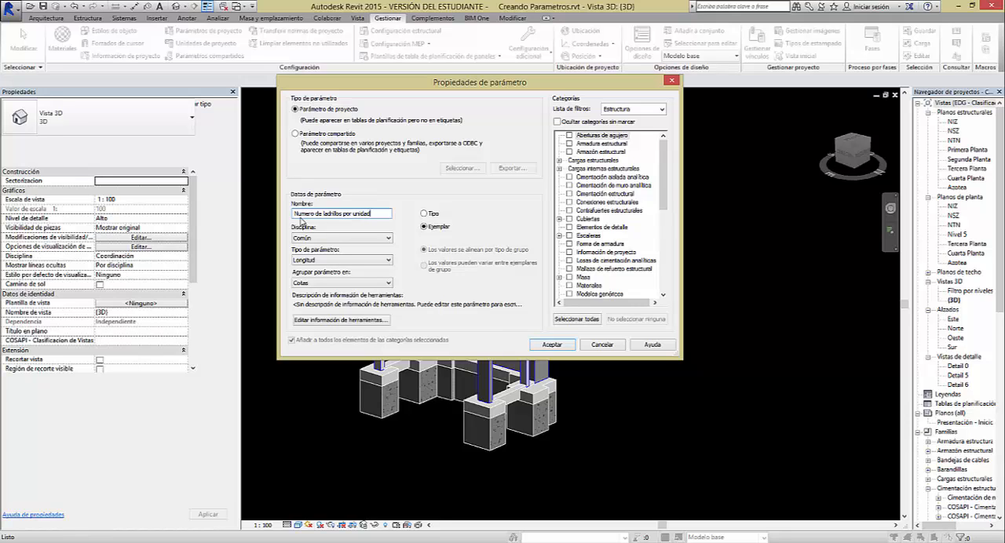
type("area")
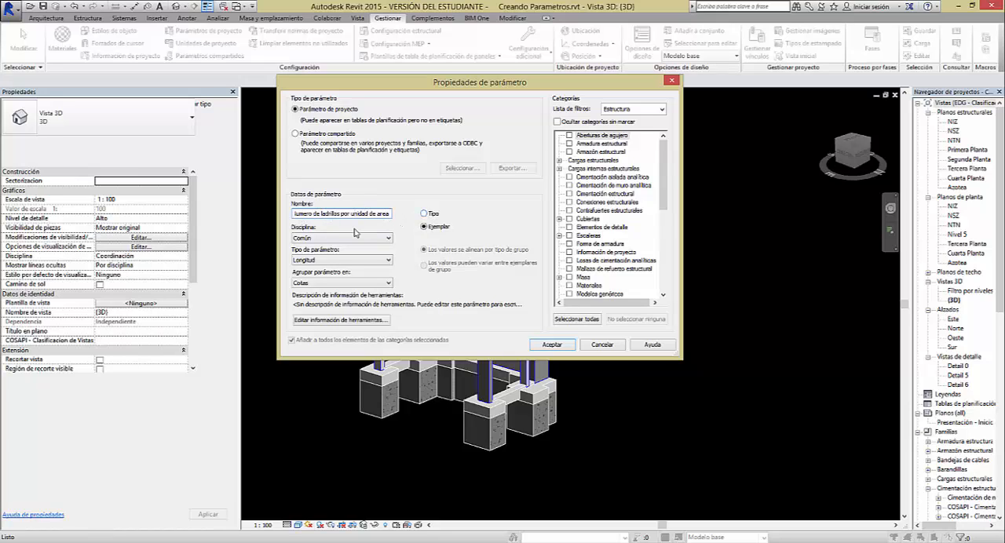
left_click(424, 214)
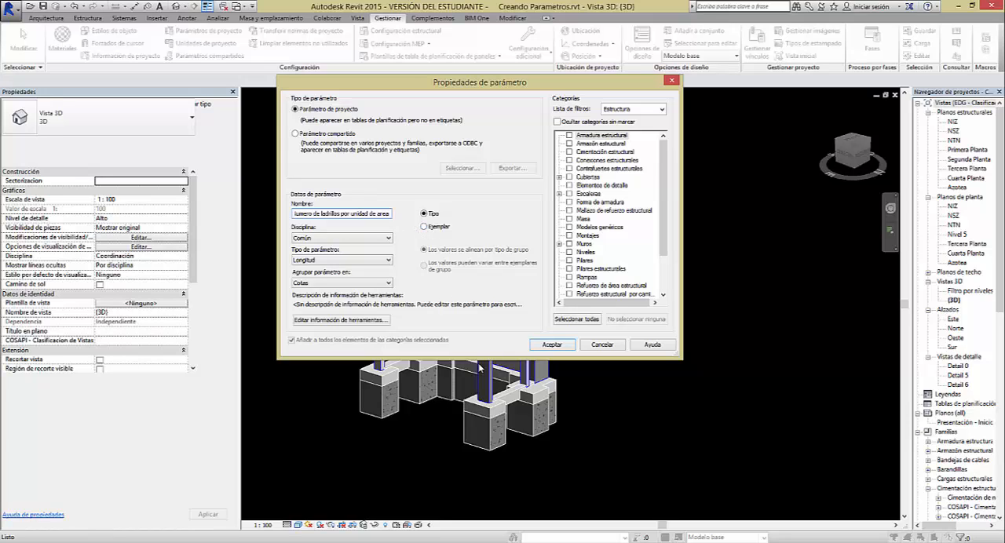
Set the new parameter's discipline to Común, its data type to Número and its group to Construcción
left_click(336, 238)
left_click(325, 248)
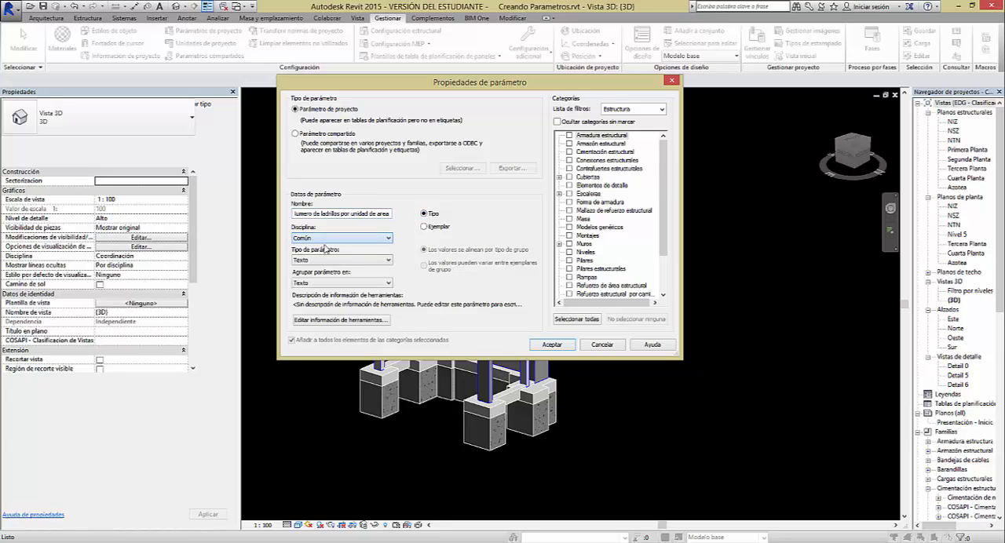
left_click(324, 263)
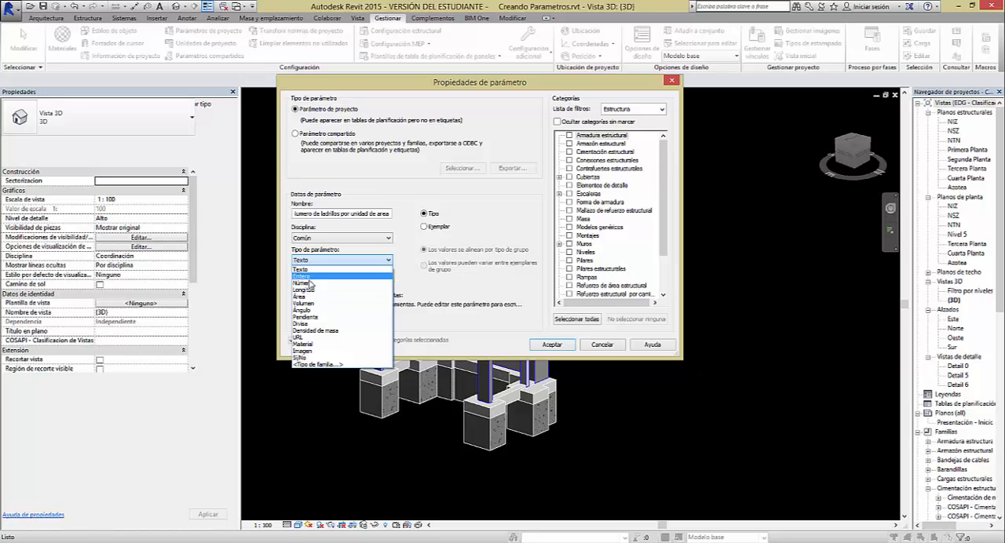
left_click(312, 283)
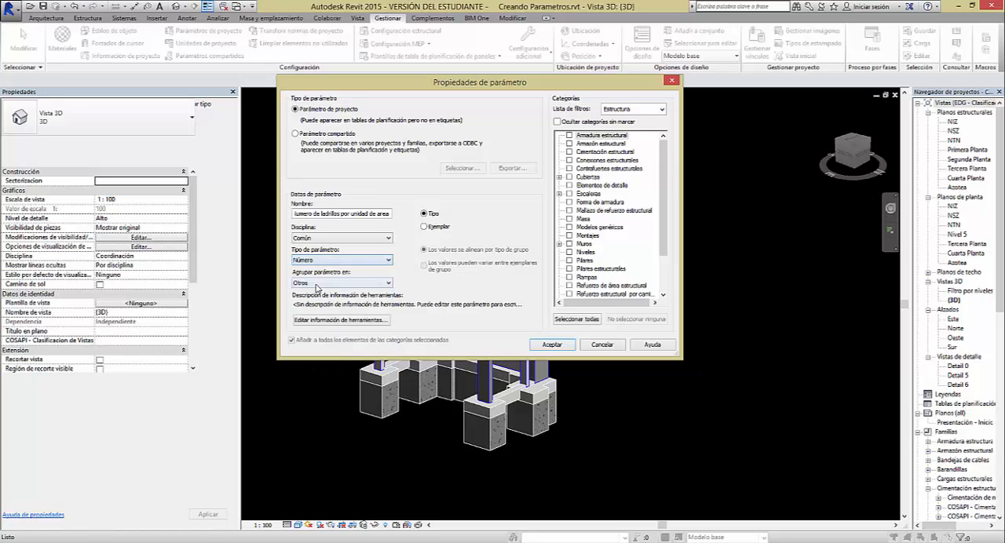
left_click(319, 284)
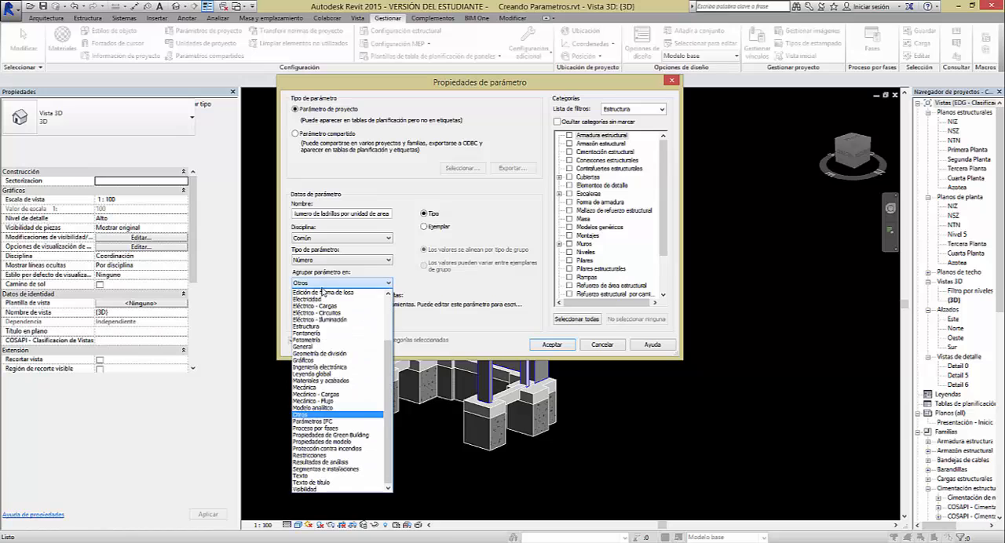
scroll(334, 318, "up", 4)
scroll(333, 322, "up", 1)
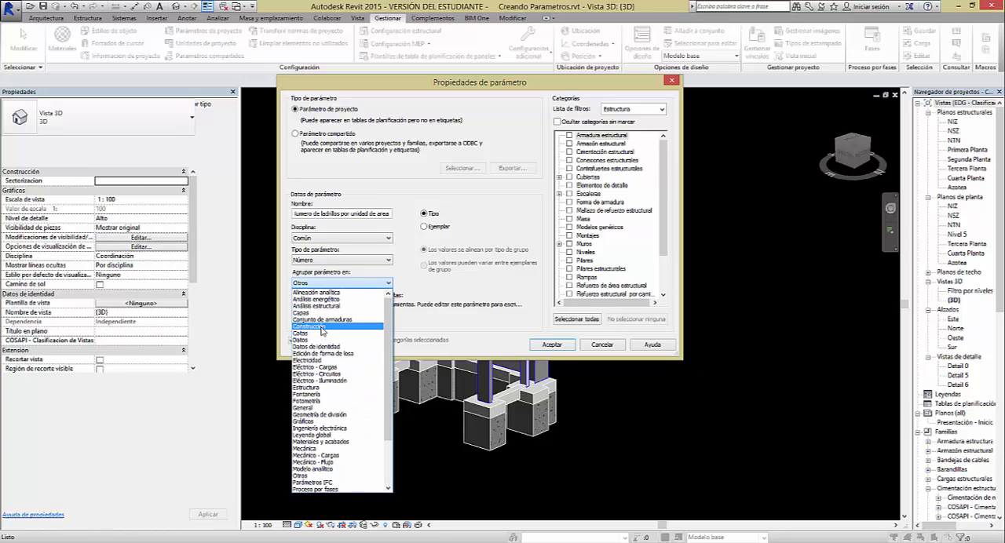
left_click(322, 326)
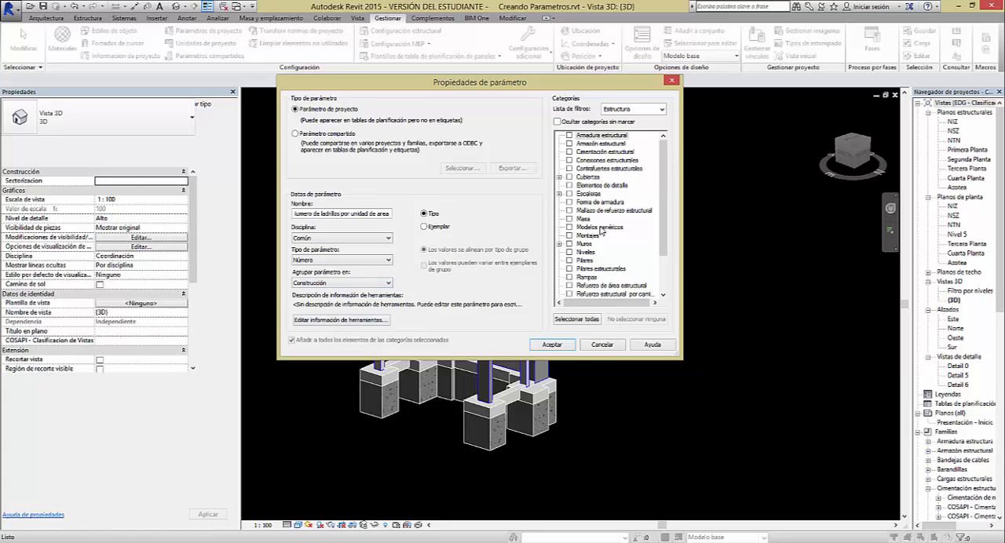
Assign the brick-count parameter to the Muros category and accept the project parameters
left_click_drag(666, 165, 662, 204)
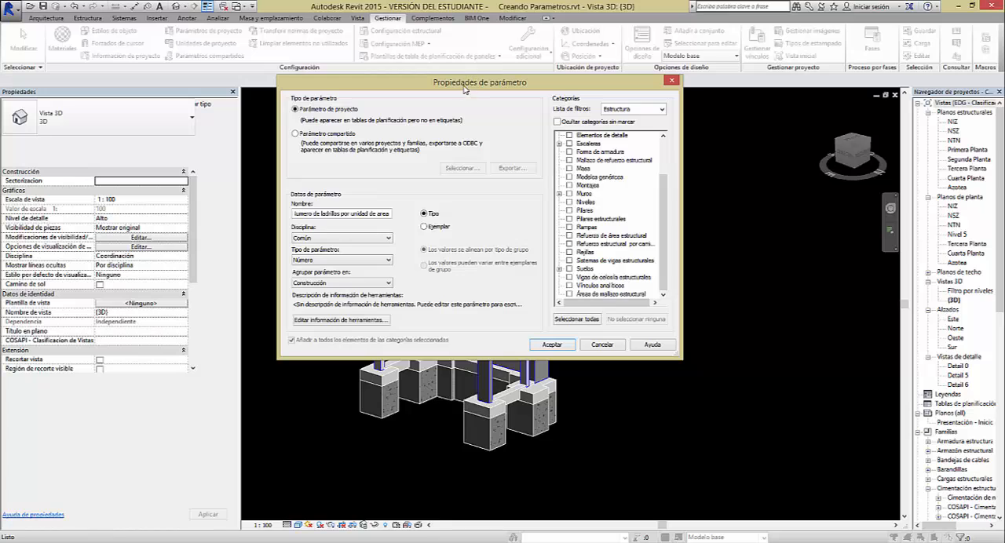
left_click_drag(464, 89, 548, 160)
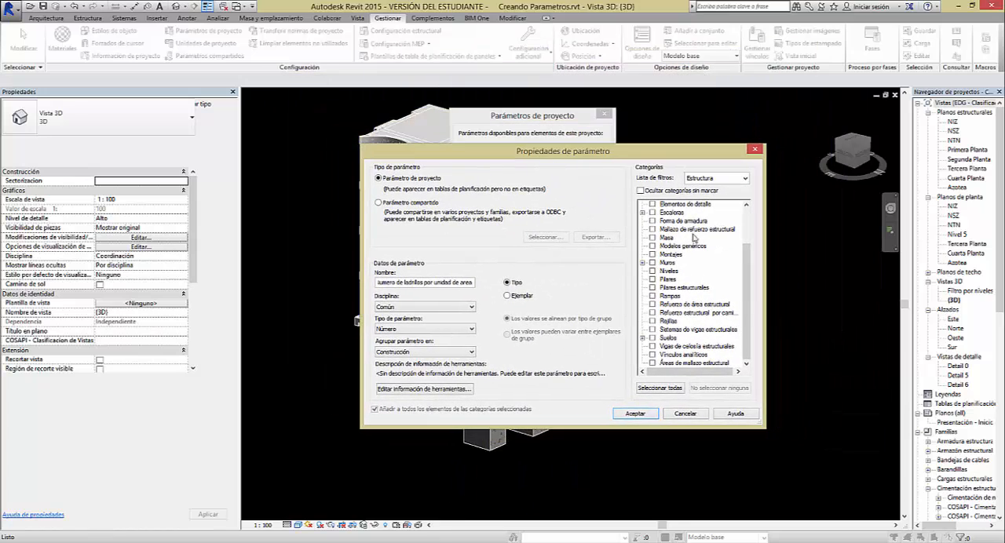
left_click(652, 263)
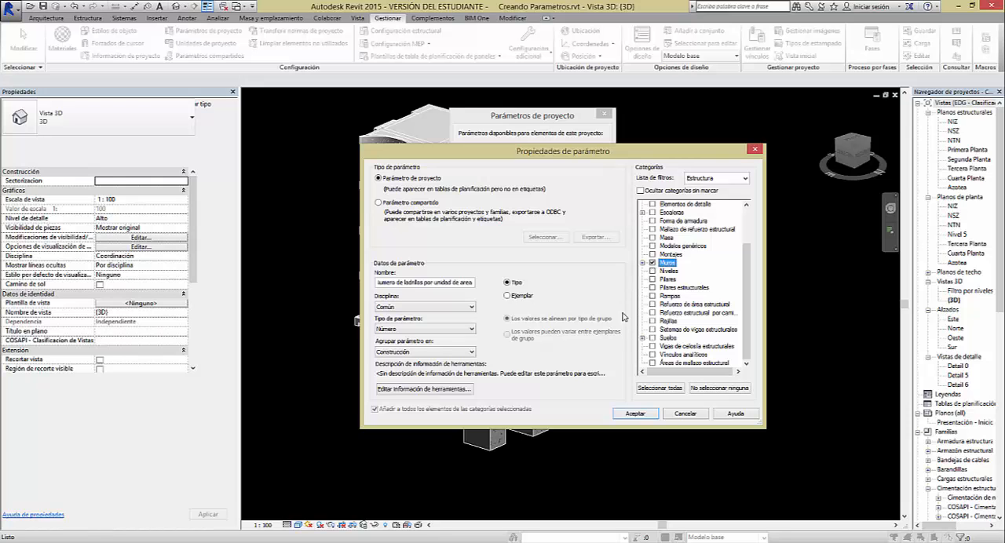
left_click(647, 414)
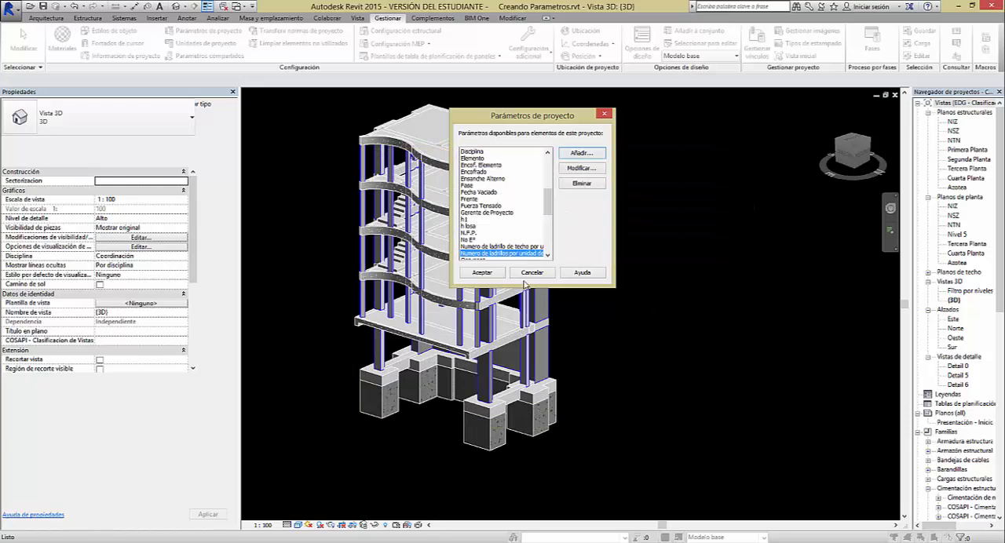
key("Return")
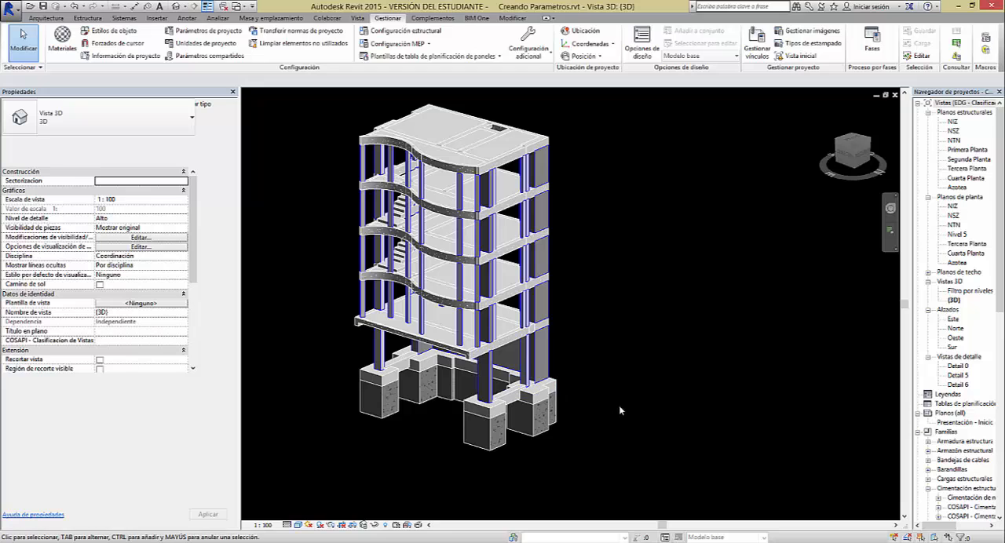
Check the Sectorizacion property of basement column Placa P-3, then clear the selection
middle_click_drag(618, 405, 477, 398, "shift")
left_click(430, 368)
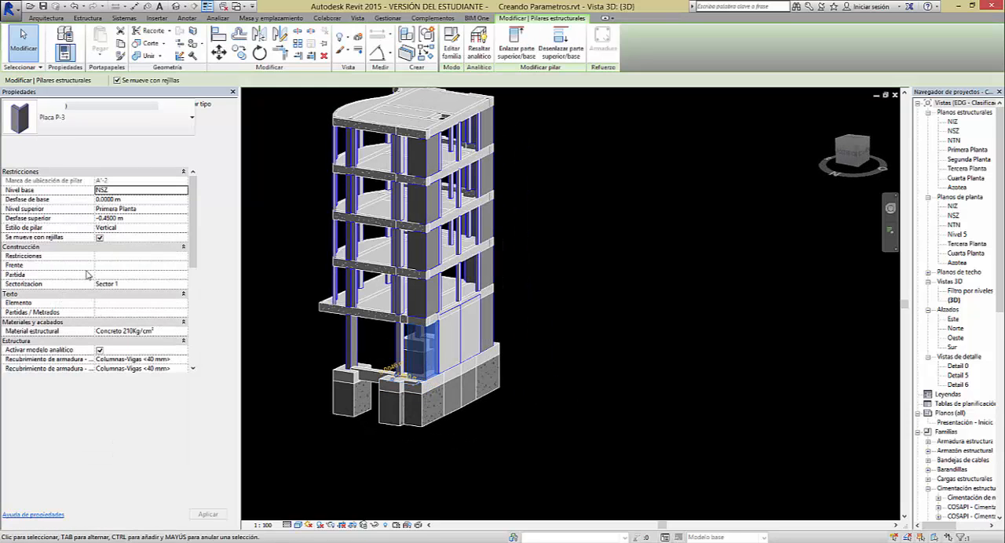
left_click(559, 380)
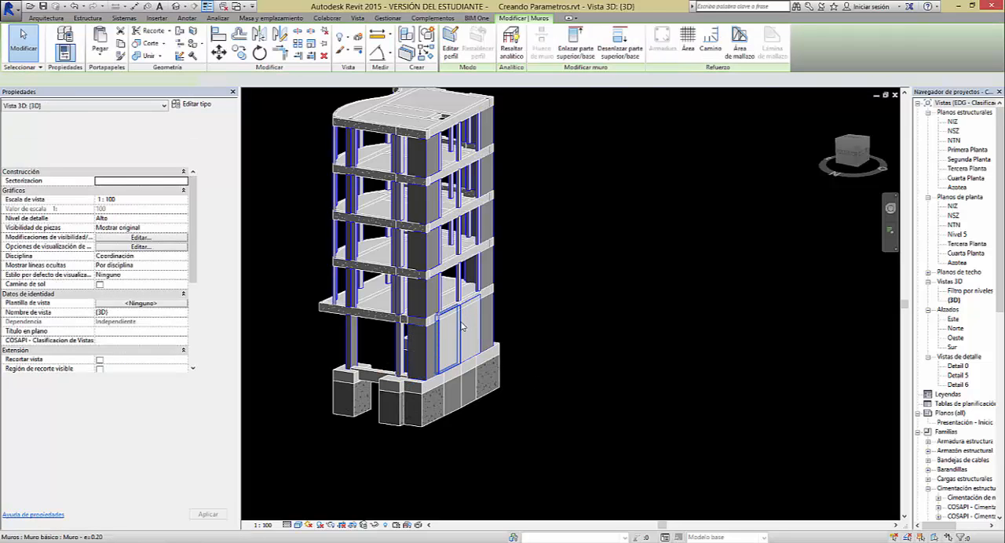
Look for the brick-count parameter in the type properties of a 0.20 m basement wall and close them without changes
left_click(462, 327)
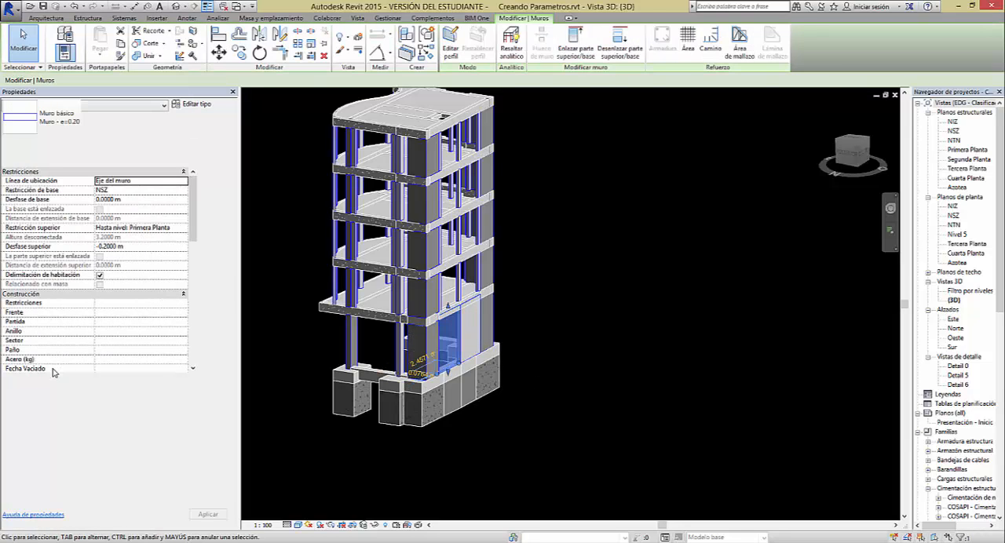
left_click(207, 105)
left_click_drag(210, 107, 585, 123)
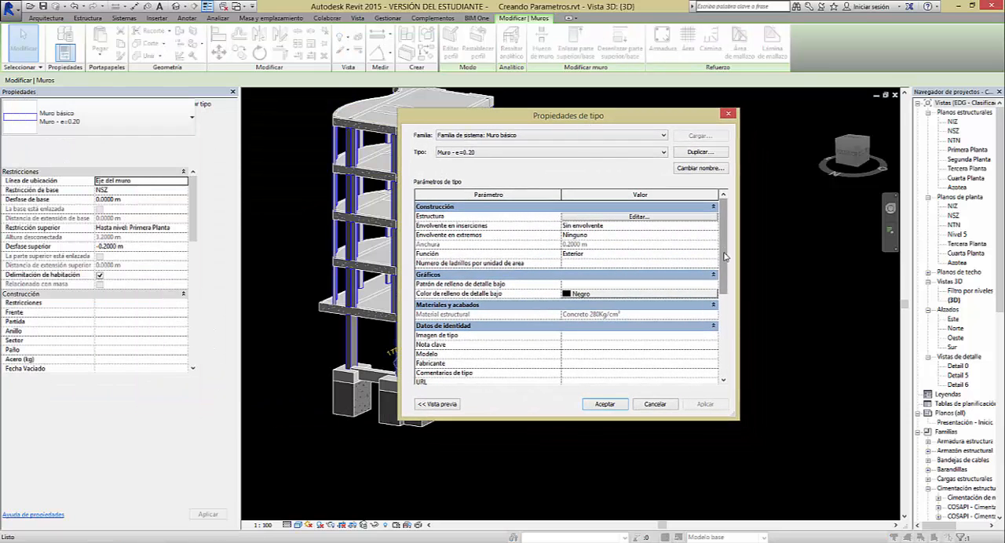
mouse_move(725, 257)
left_mouse_down()
mouse_move(727, 322)
mouse_move(729, 243)
left_mouse_up()
left_click(651, 405)
left_click(567, 328)
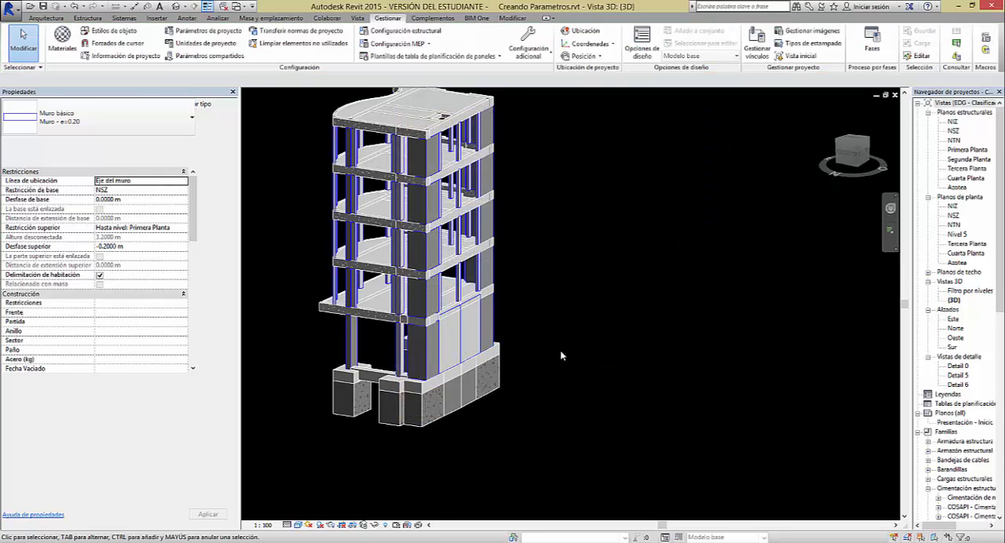
Check the Sectorizacion property of a 1.25x1.80x1.0 Falsa zapata rectangular footing
middle_click_drag(396, 396, 594, 373, "shift")
left_click(501, 395)
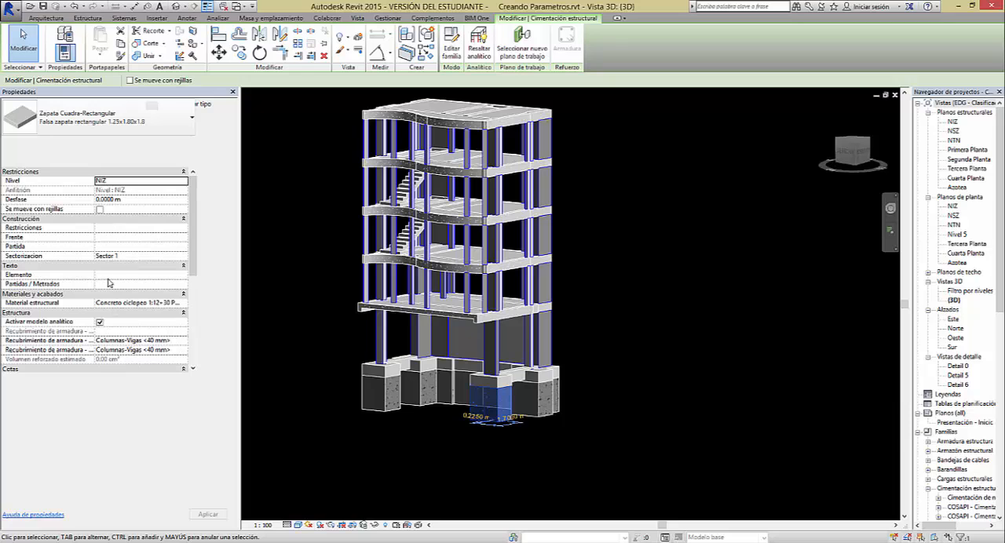
middle_click_drag(579, 410, 511, 354, "shift")
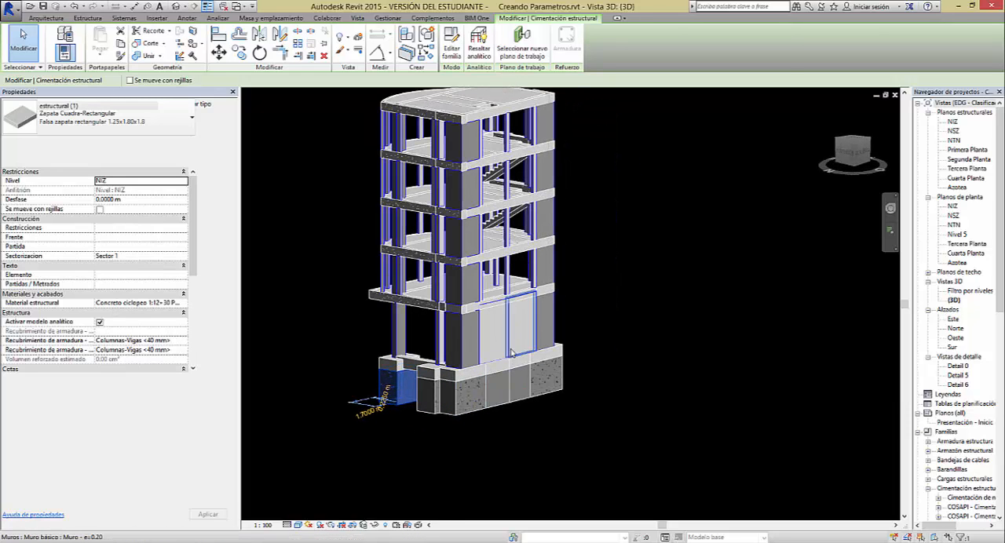
Set Numero de ladrillos por unidad de area to 35 in the type properties of wall type Muro - e=0.20
left_click(514, 347)
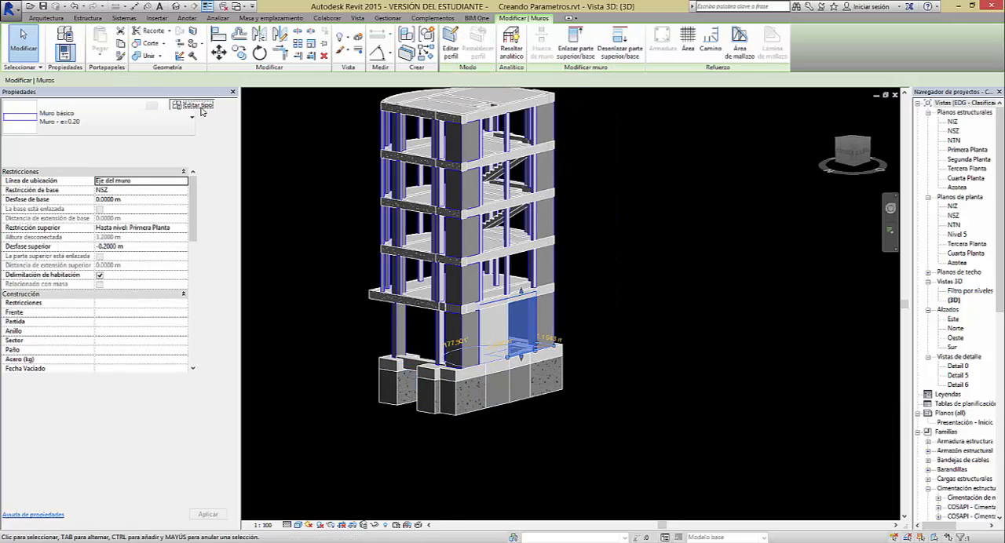
left_click(203, 104)
left_click_drag(617, 126, 517, 124)
scroll(623, 251, "down", 1)
left_click_drag(623, 253, 629, 330)
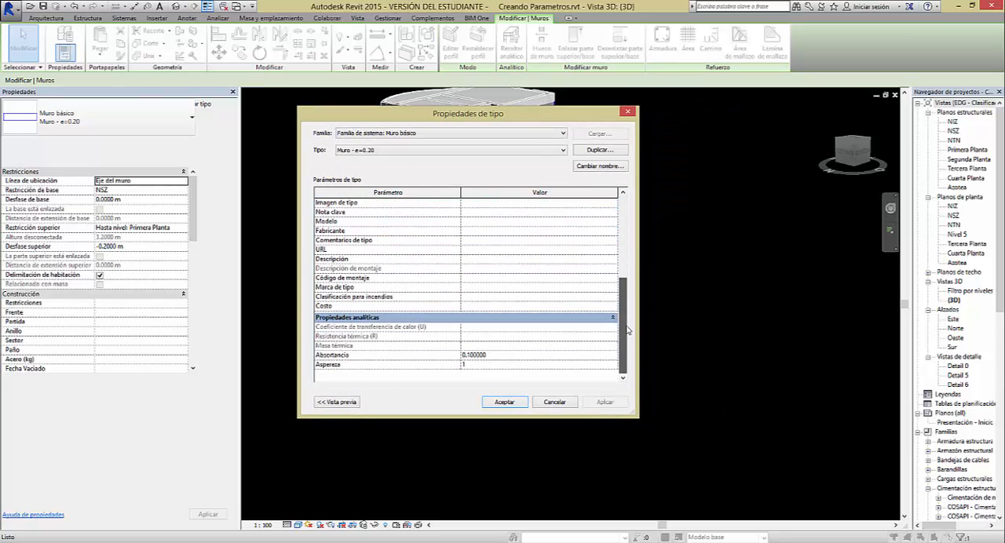
left_click_drag(531, 120, 596, 152)
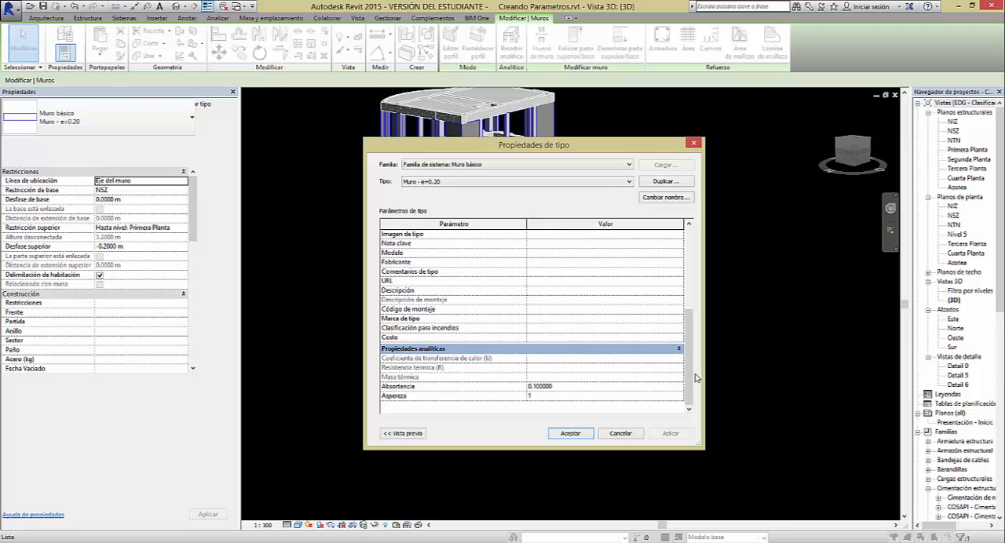
left_click_drag(695, 378, 694, 297)
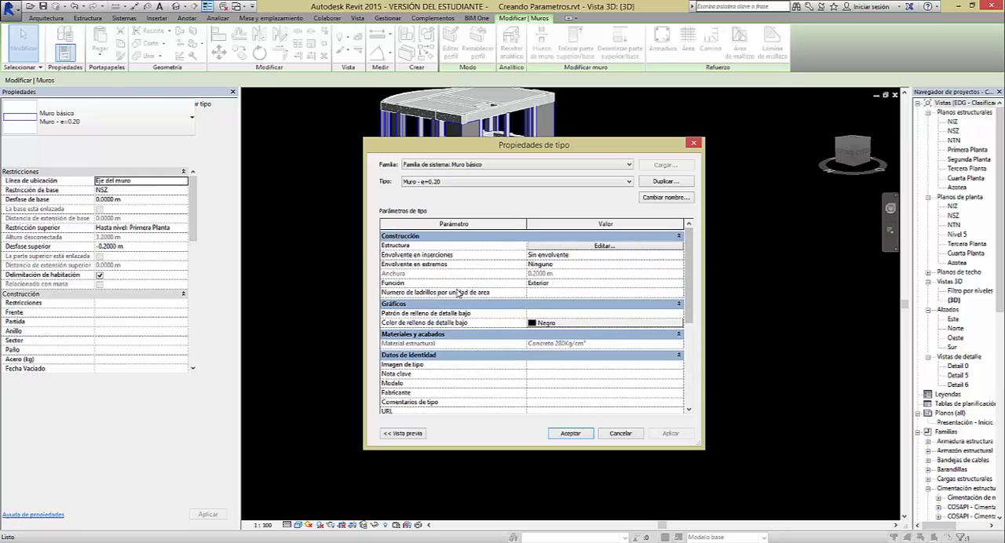
left_click(541, 296)
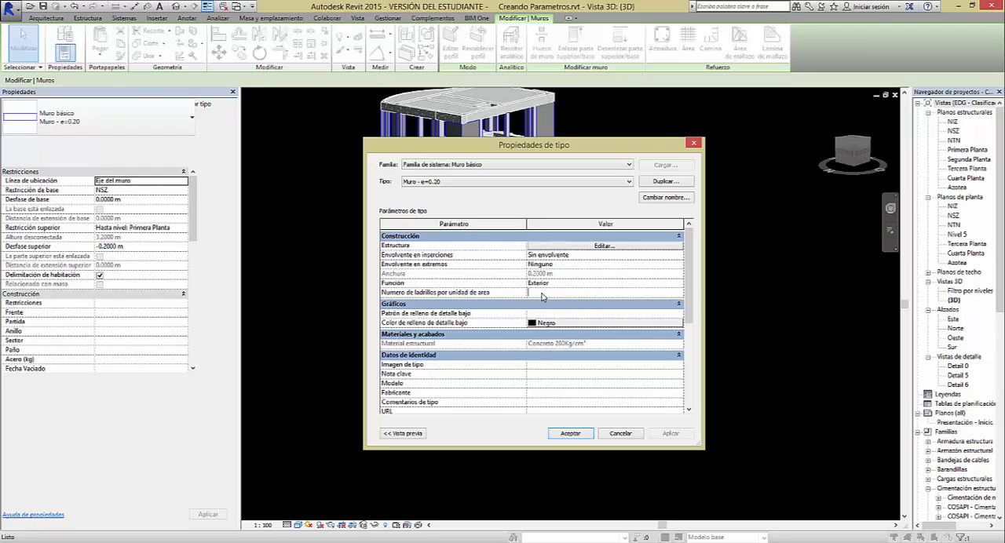
type("35")
left_click(664, 437)
left_click(585, 434)
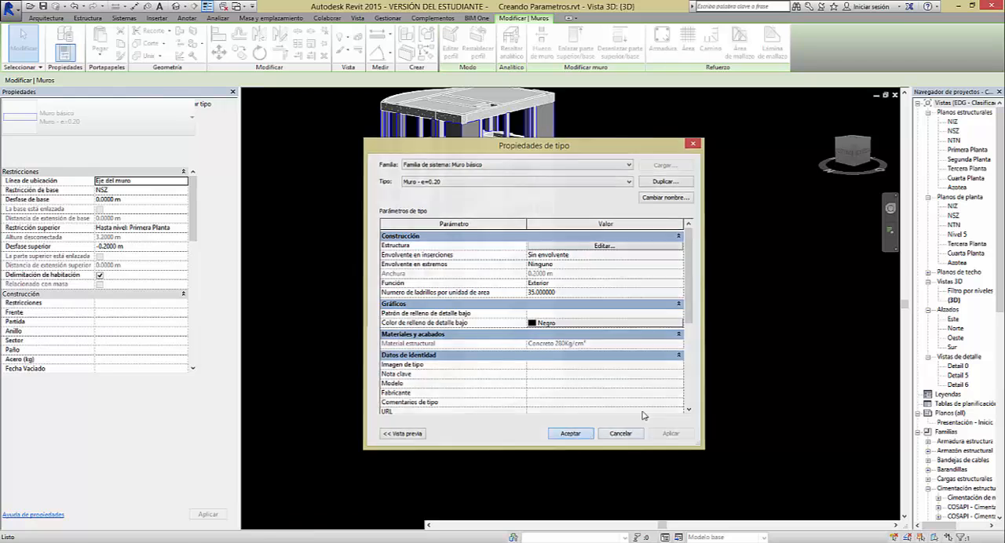
left_click(627, 410)
Compare the Numero de ladrillos por unidad de area type value of the two adjoining 0.20 m basement walls, ending with nothing selected
left_click(517, 349)
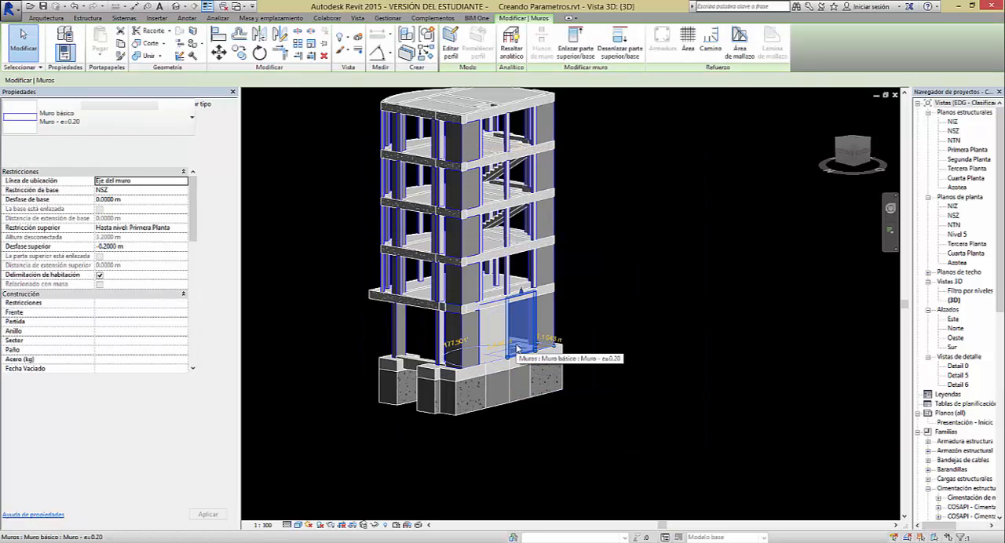
left_click(198, 104)
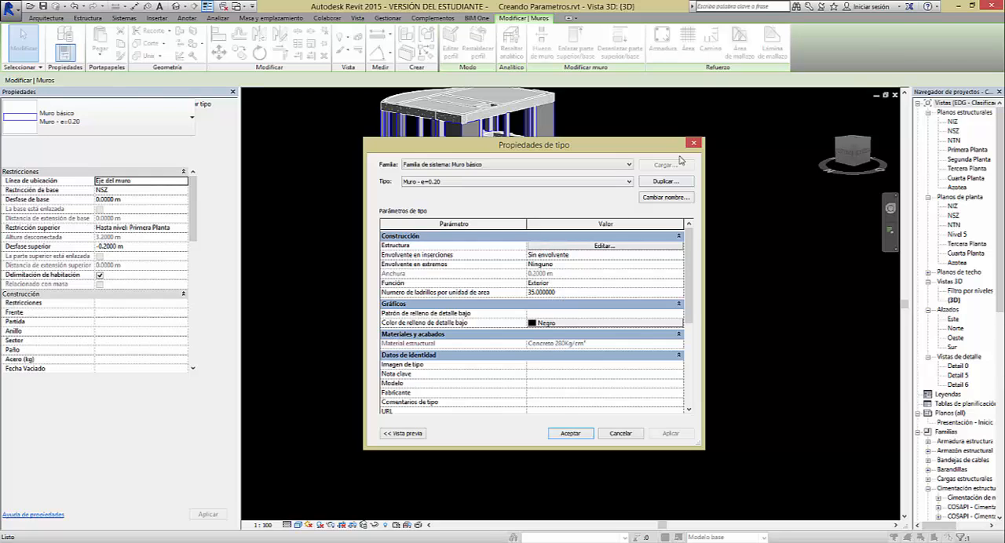
left_click(693, 143)
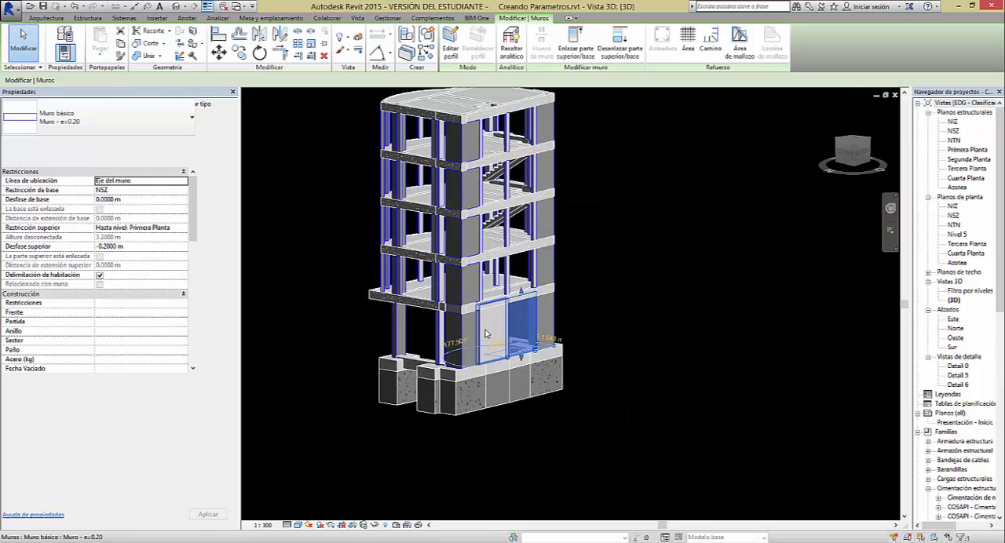
left_click(205, 106)
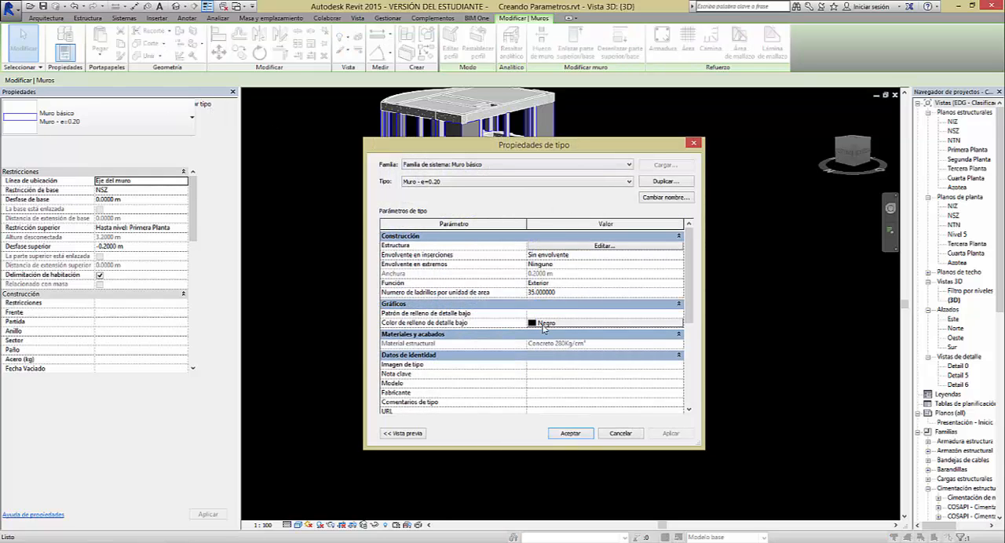
left_click(571, 434)
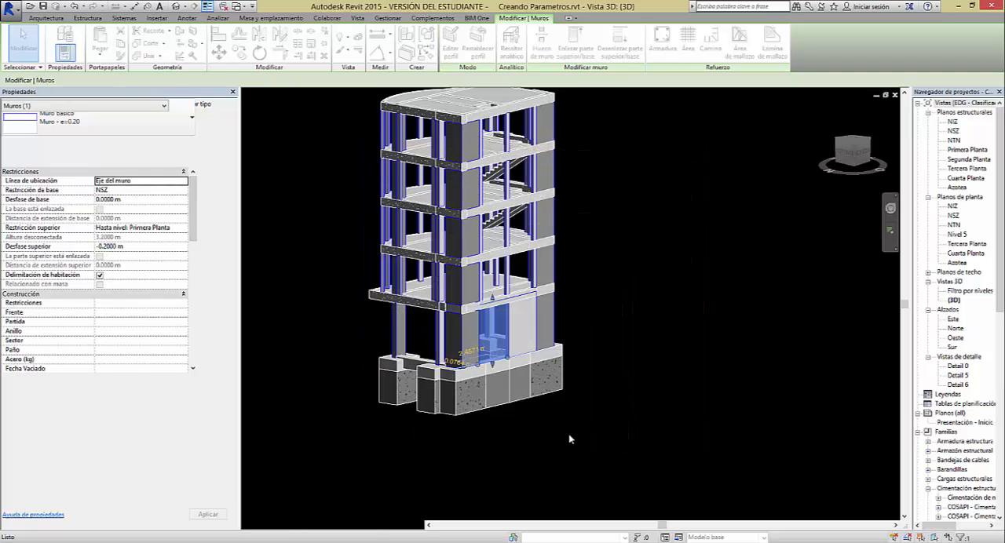
left_click(571, 439)
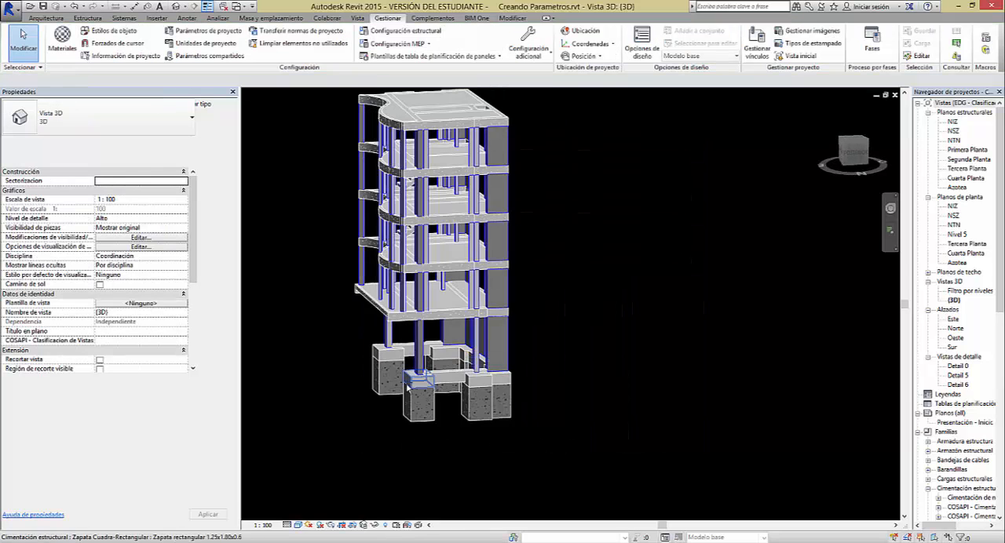
middle_click_drag(504, 410, 574, 374, "shift")
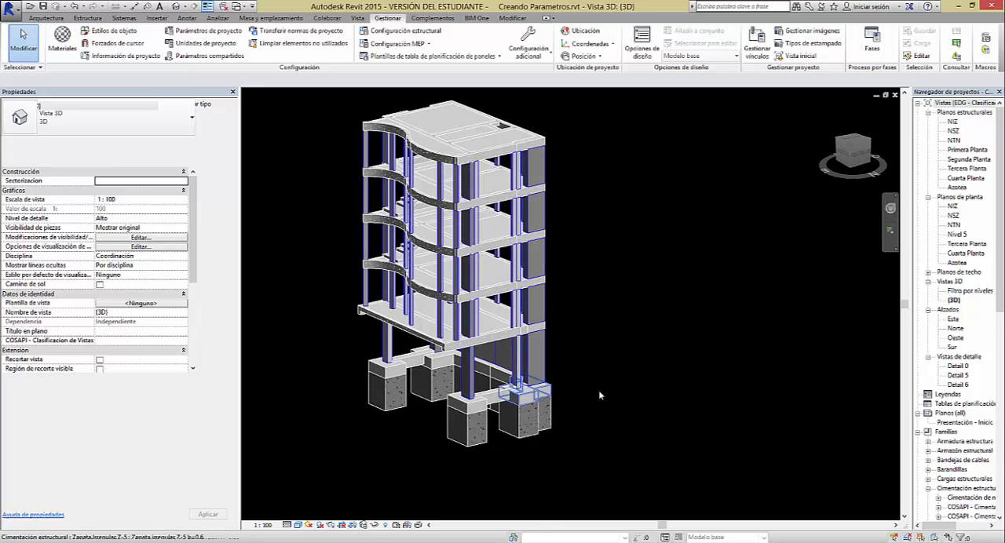